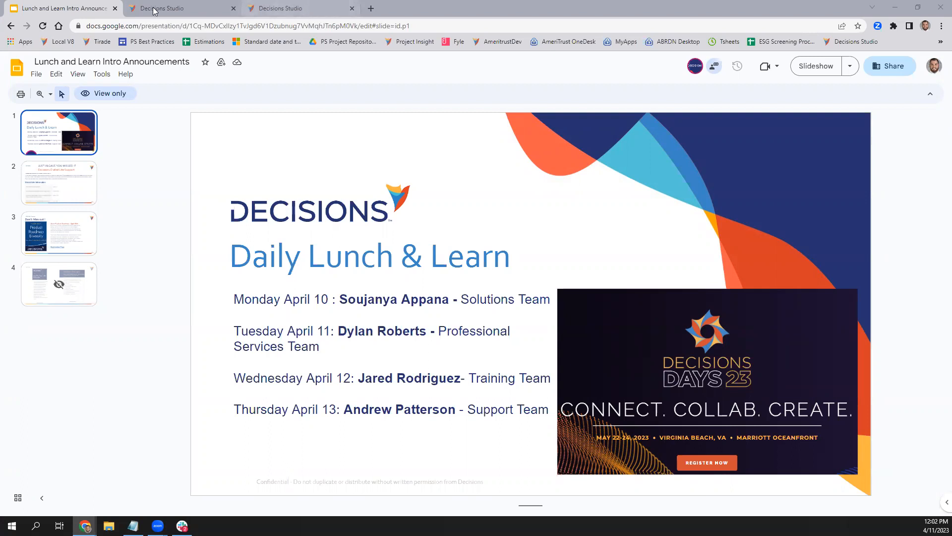
Switch to Decisions Studio, close the Example Case Entity Case View Page designer, and open the case "Example Case for R"
{"action": "mouse_move", "coordinate": [153, 11]}
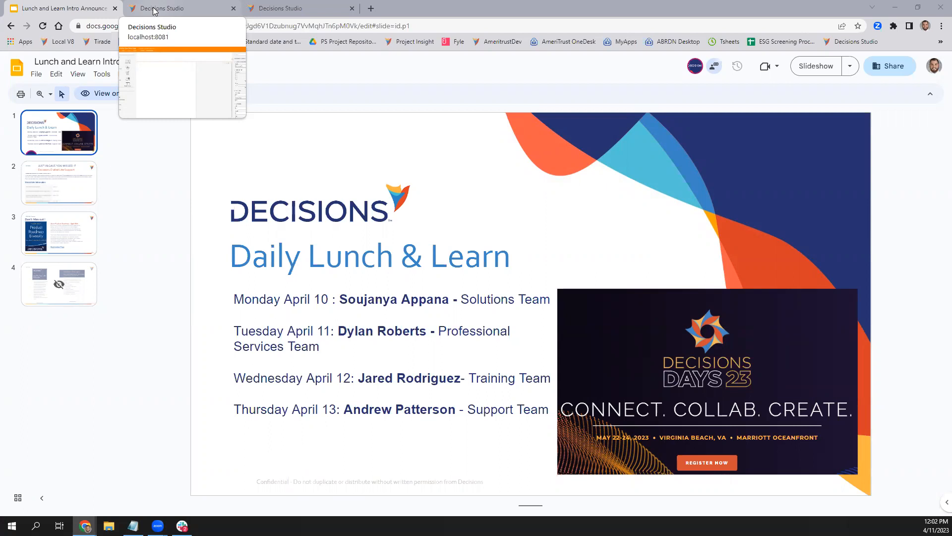
{"action": "left_click", "coordinate": [154, 10]}
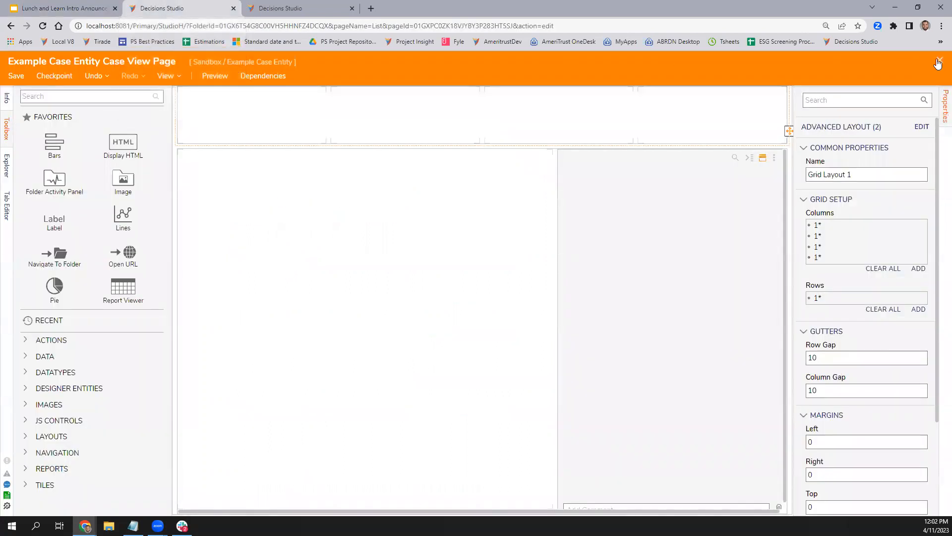
{"action": "left_click", "coordinate": [938, 62]}
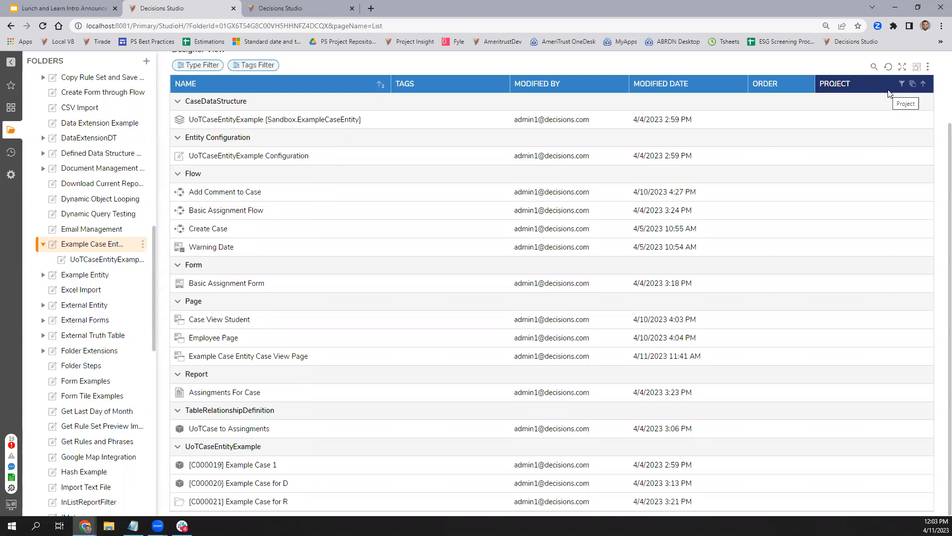
{"action": "left_click", "coordinate": [286, 13]}
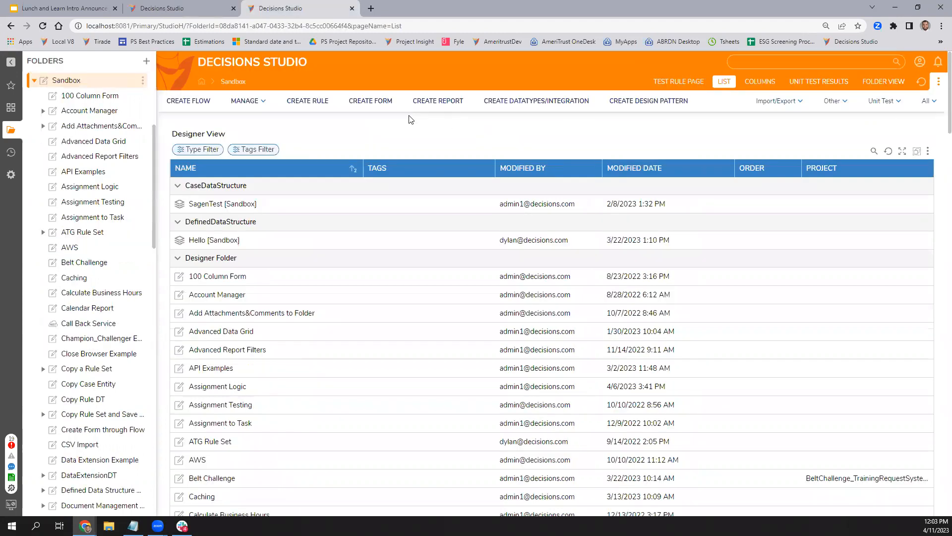
{"action": "left_click", "coordinate": [164, 8]}
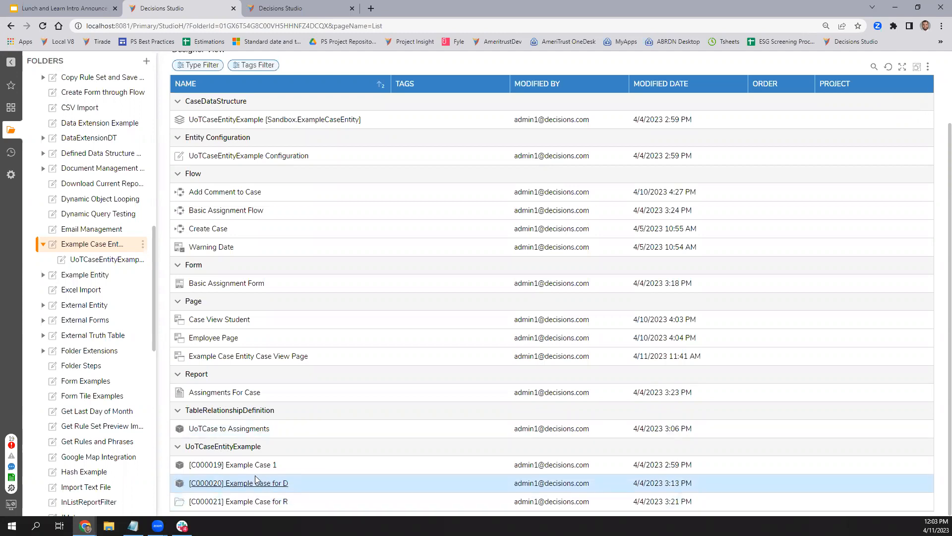
{"action": "left_click", "coordinate": [263, 502]}
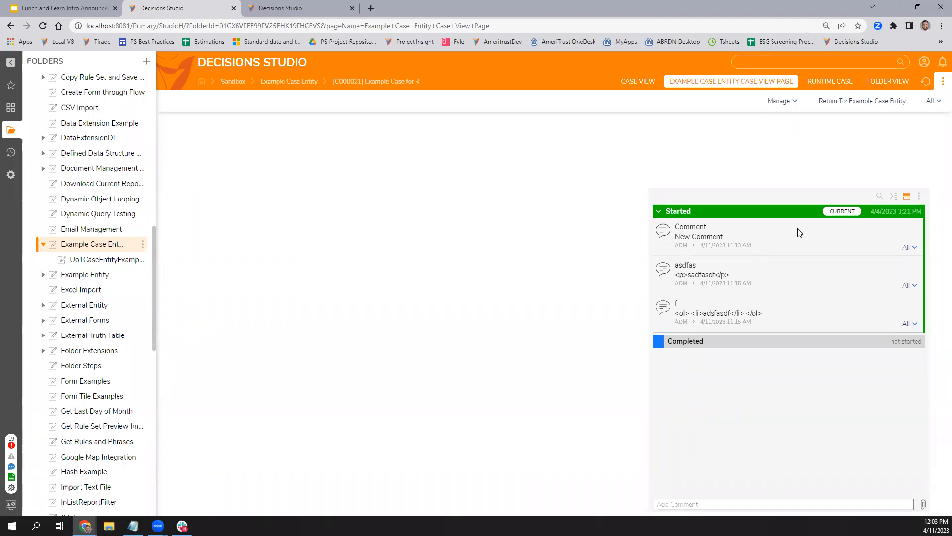
{"action": "left_click", "coordinate": [767, 504]}
In the other Studio tab, open Example Case Entity Case View Page from the Example Case Entity folder for editing and select its Folder Activity Panel
{"action": "left_click", "coordinate": [298, 9]}
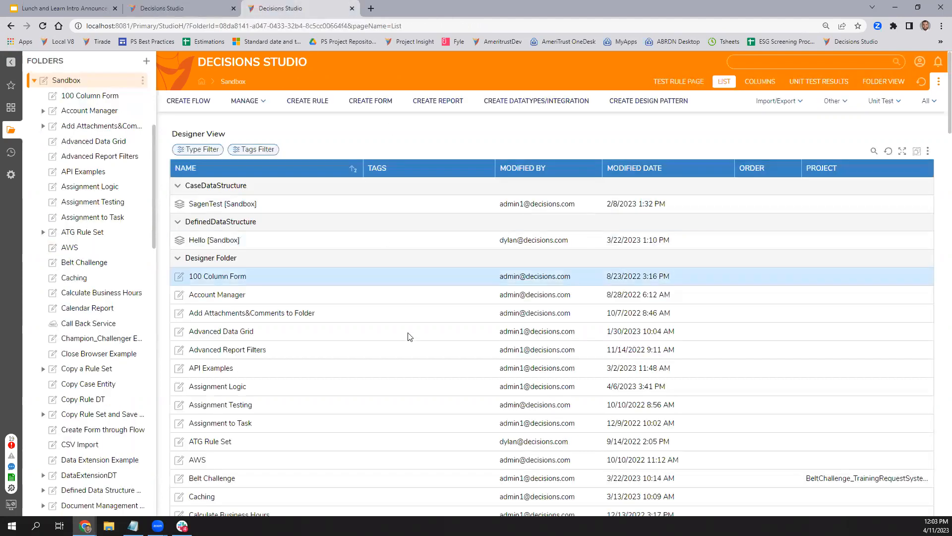
{"action": "scroll", "coordinate": [122, 354], "scroll_direction": "down", "scroll_amount": 10}
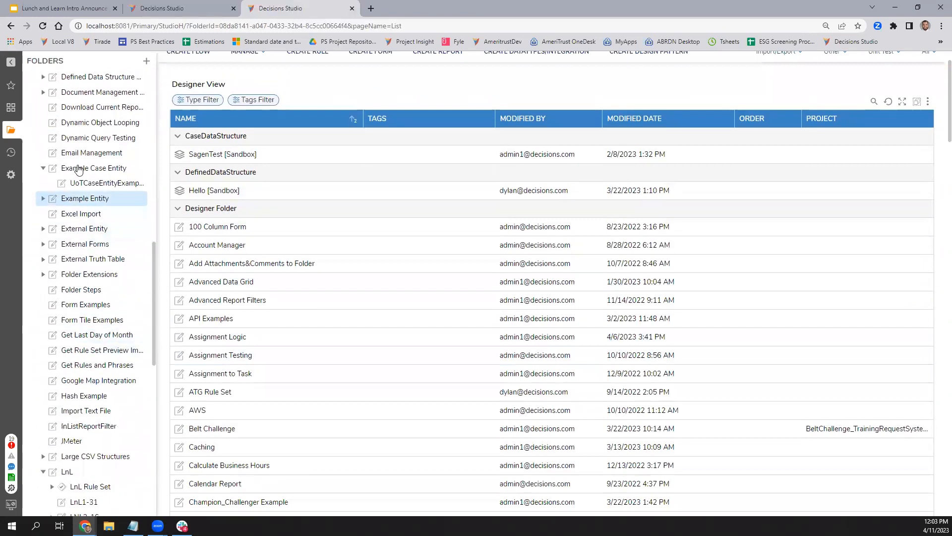
{"action": "left_click", "coordinate": [89, 168]}
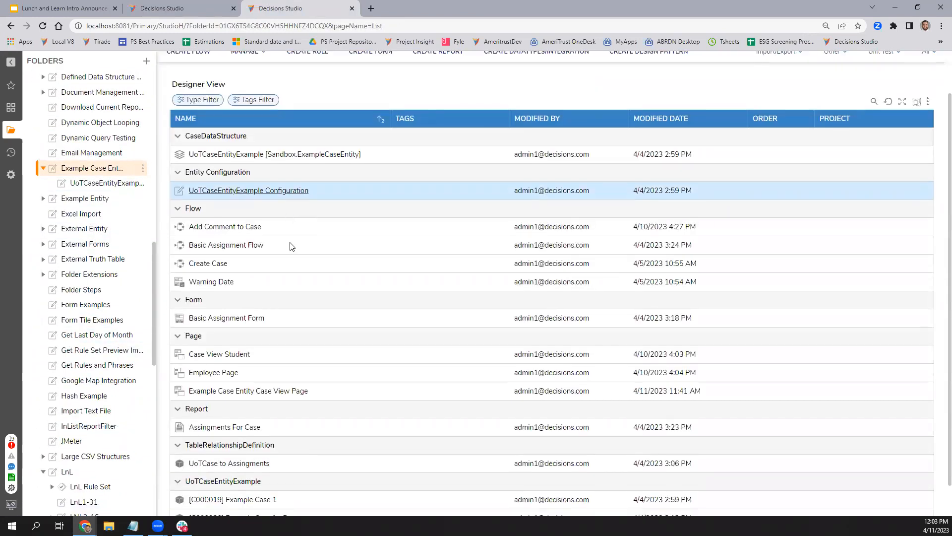
{"action": "scroll", "coordinate": [295, 291], "scroll_direction": "down", "scroll_amount": 1}
{"action": "double_click", "coordinate": [281, 356]}
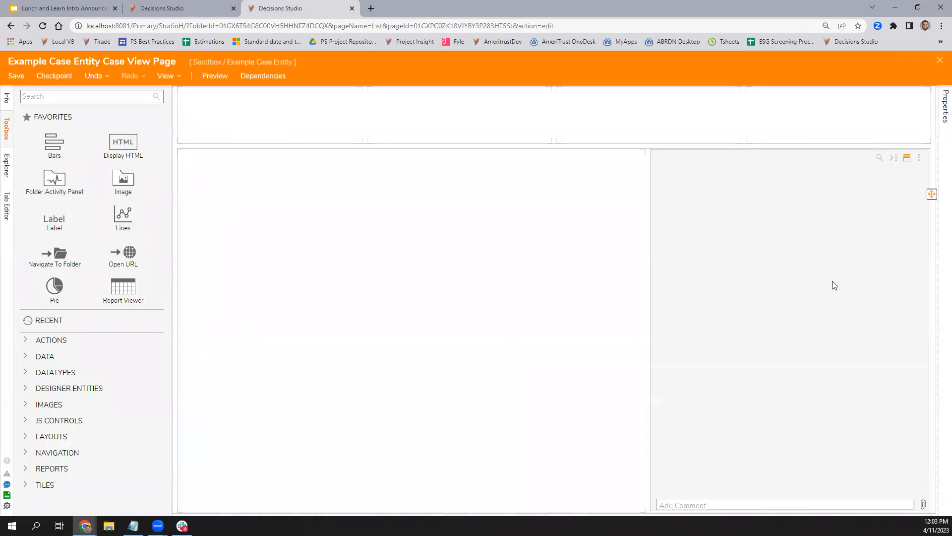
{"action": "left_click", "coordinate": [834, 283]}
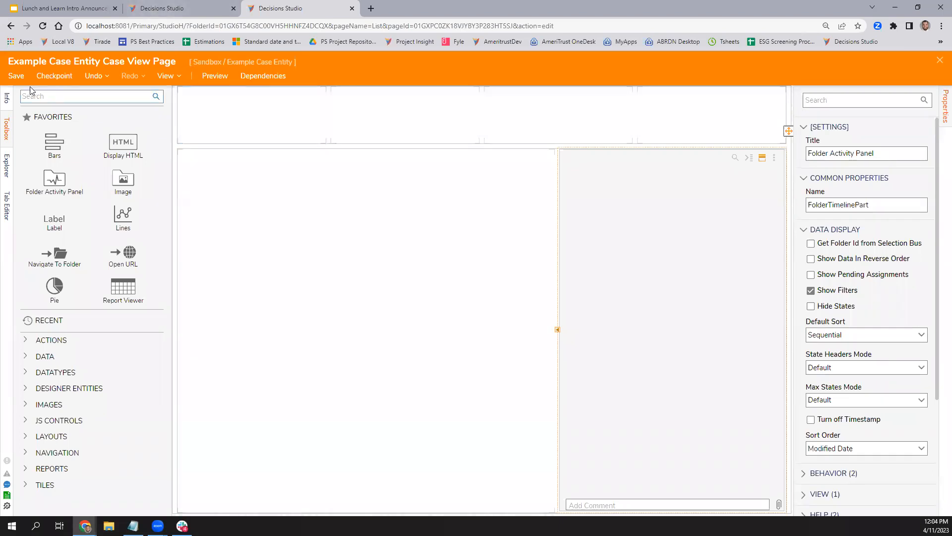
Add the comment "New Comment" to the case through its activity panel
{"action": "left_click", "coordinate": [178, 8]}
{"action": "left_click", "coordinate": [712, 504]}
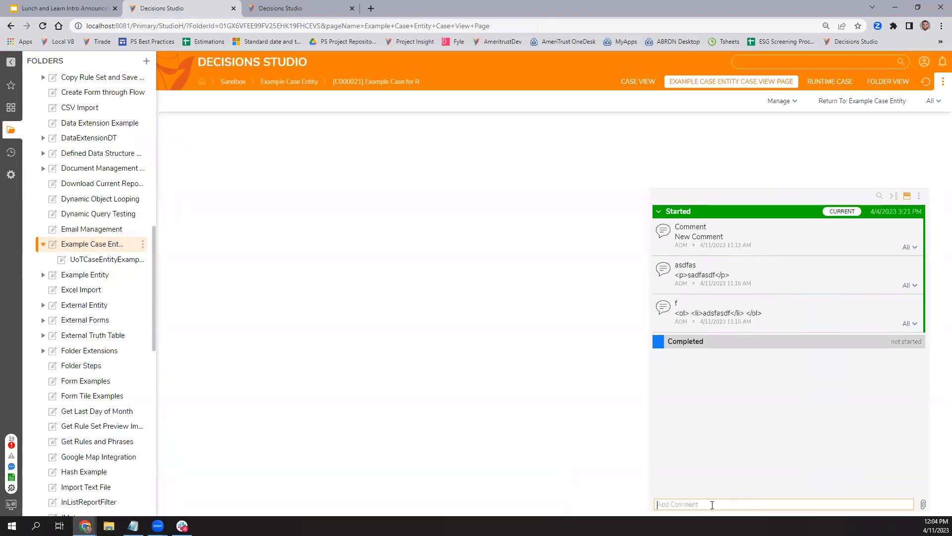
{"action": "type", "text": "New Comment"}
{"action": "key", "text": "Return"}
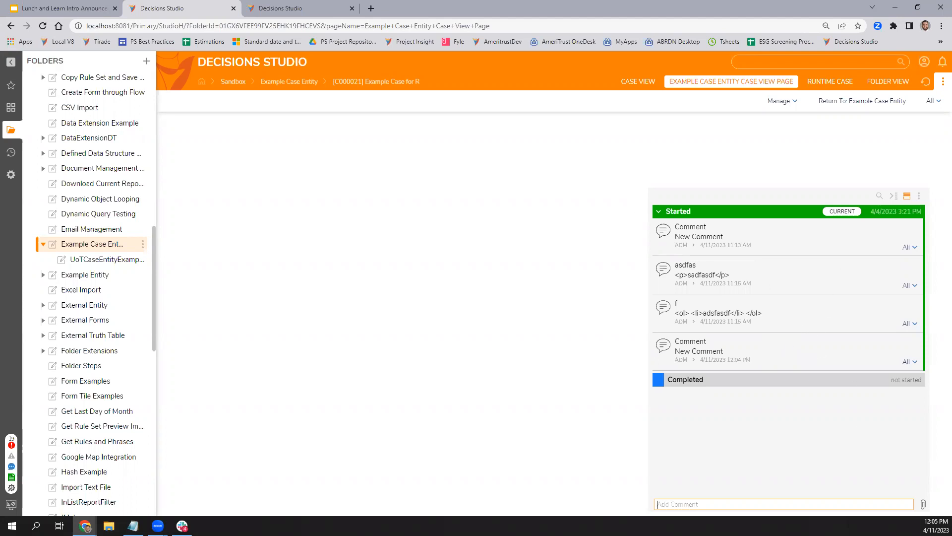
Attach the file BKTest.docx to the case through the activity panel
{"action": "left_click", "coordinate": [775, 472]}
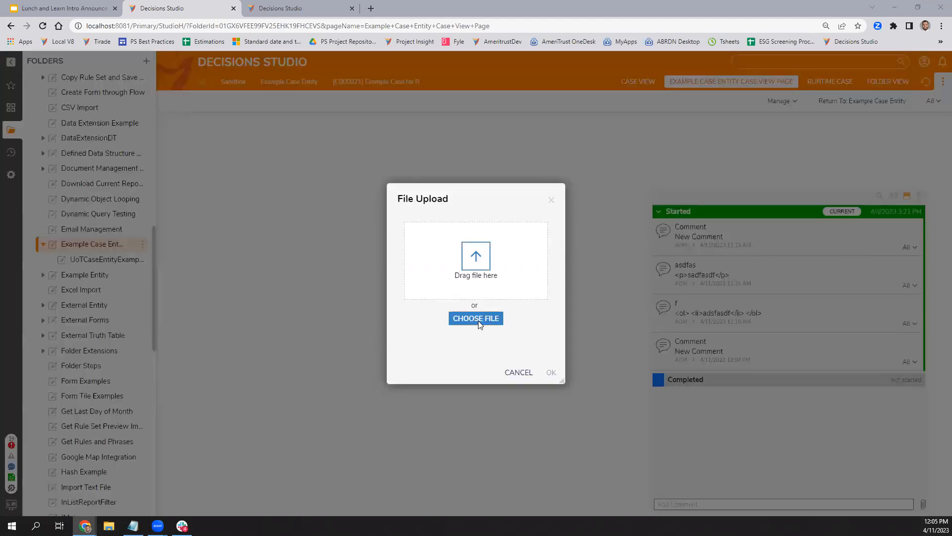
{"action": "left_click", "coordinate": [478, 321]}
{"action": "double_click", "coordinate": [120, 176]}
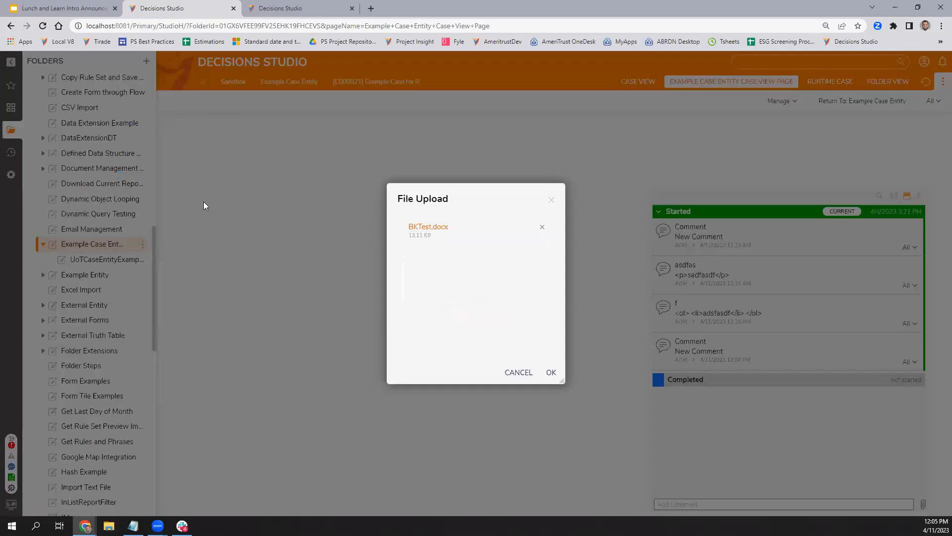
{"action": "left_click", "coordinate": [550, 370]}
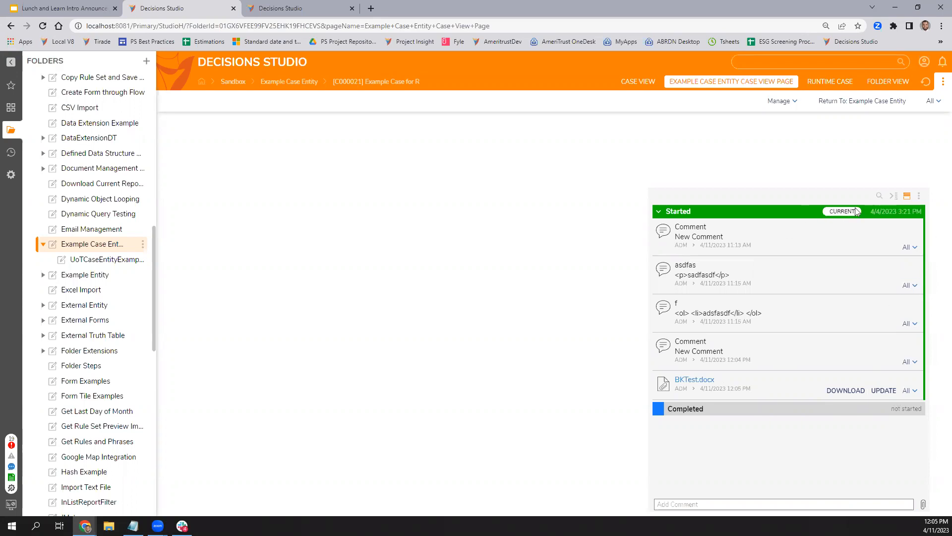
Check the activity panel's hide options and search its entries for "New Comment"
{"action": "left_click", "coordinate": [919, 197]}
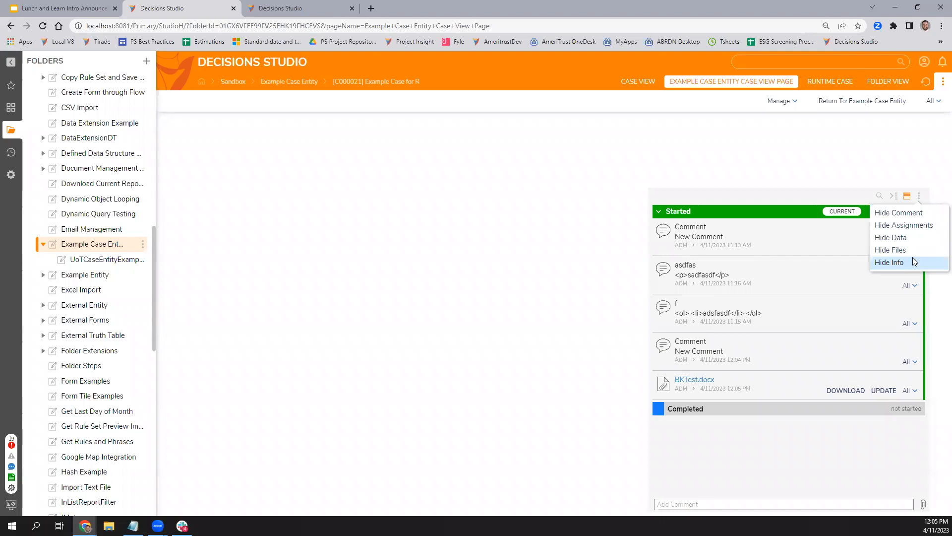
{"action": "left_click", "coordinate": [879, 198]}
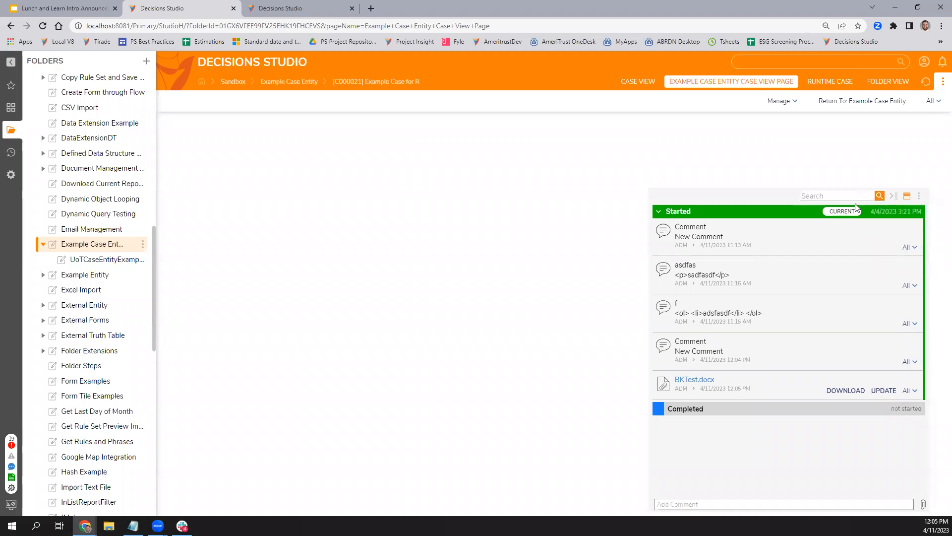
{"action": "type", "text": "New Comment"}
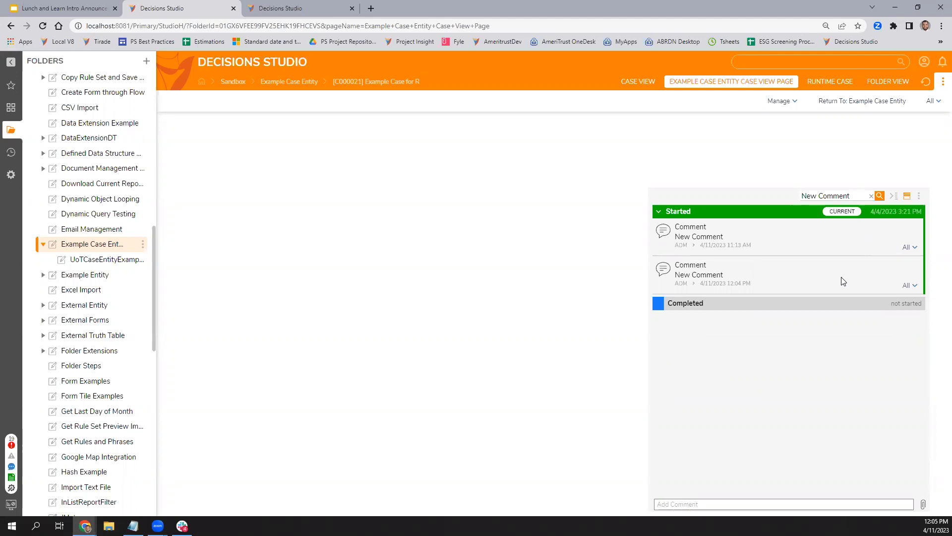
{"action": "key", "text": "BackSpace"}
{"action": "key", "text": "BackSpace"}
{"action": "key", "text": "BackSpace"}
{"action": "key", "text": "BackSpace"}
{"action": "key", "text": "BackSpace"}
{"action": "key", "text": "BackSpace"}
Find the Folder Horizontal Timeline component, place it in the page's first top-row cell, and extend it across three columns
{"action": "left_click", "coordinate": [288, 6]}
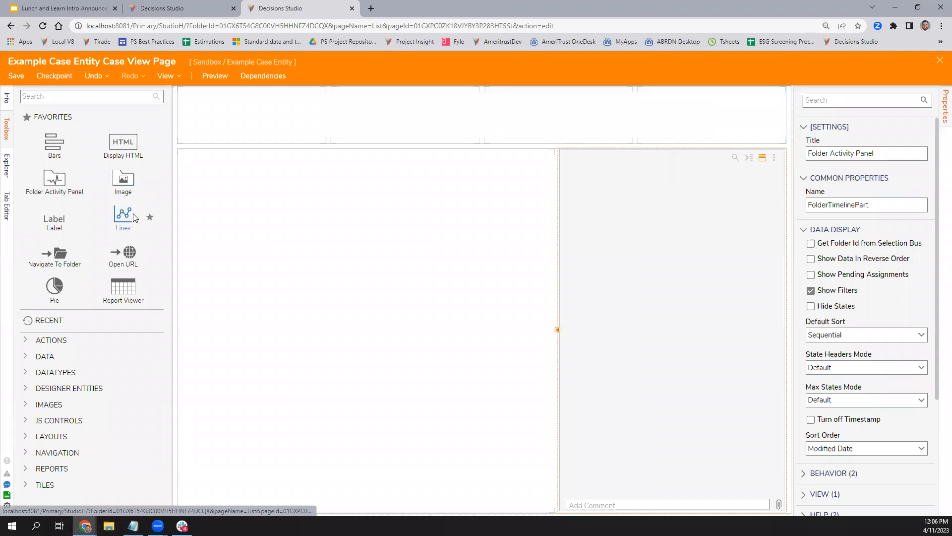
{"action": "left_click", "coordinate": [86, 101]}
{"action": "type", "text": "Timeline"}
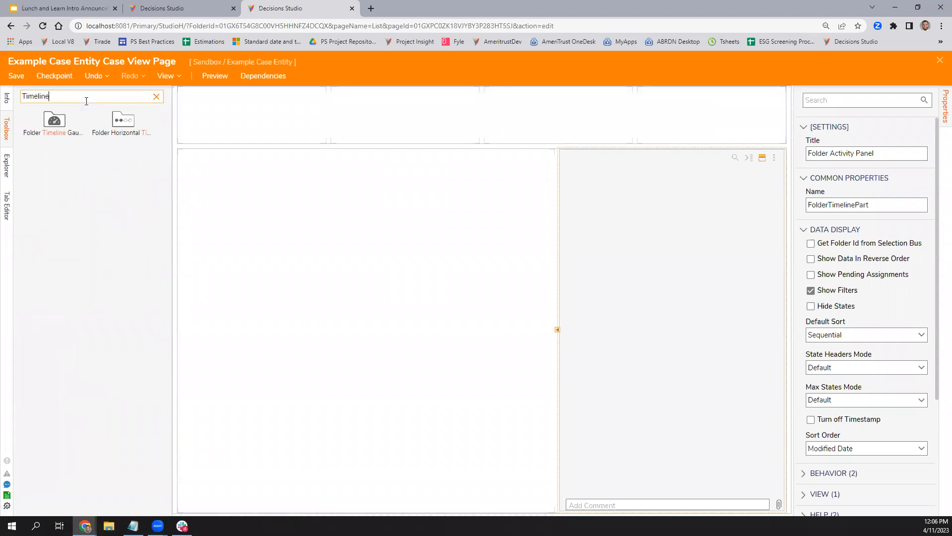
{"action": "left_click_drag", "start_coordinate": [123, 121], "coordinate": [264, 108]}
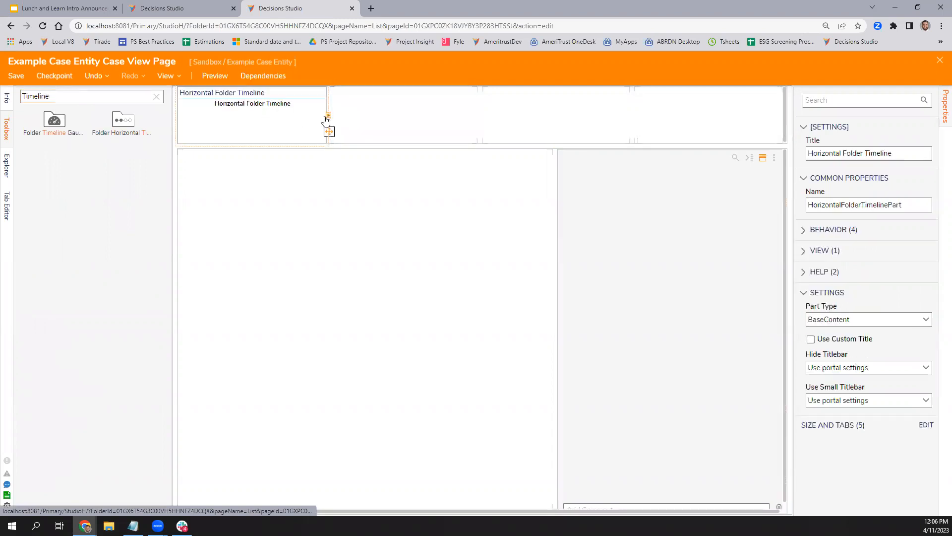
{"action": "left_click", "coordinate": [326, 116]}
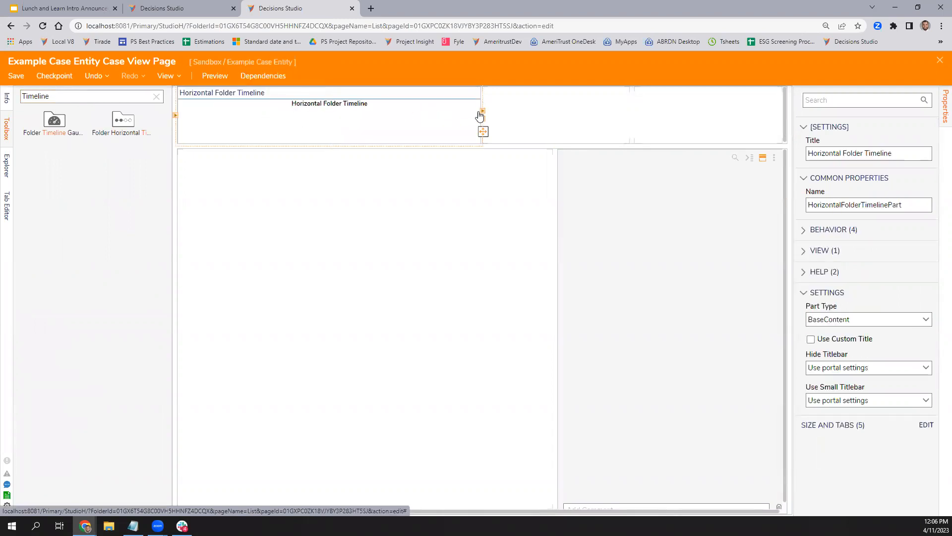
{"action": "left_click", "coordinate": [481, 112]}
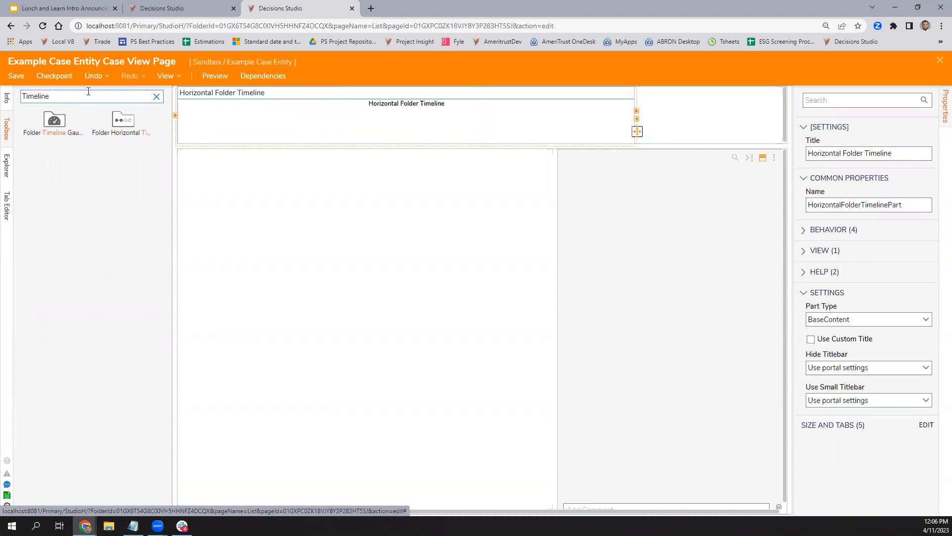
Save the page design and refresh the open case view with the changed page definition
{"action": "key", "text": "ctrl+s"}
{"action": "left_click", "coordinate": [593, 328]}
{"action": "left_click", "coordinate": [183, 9]}
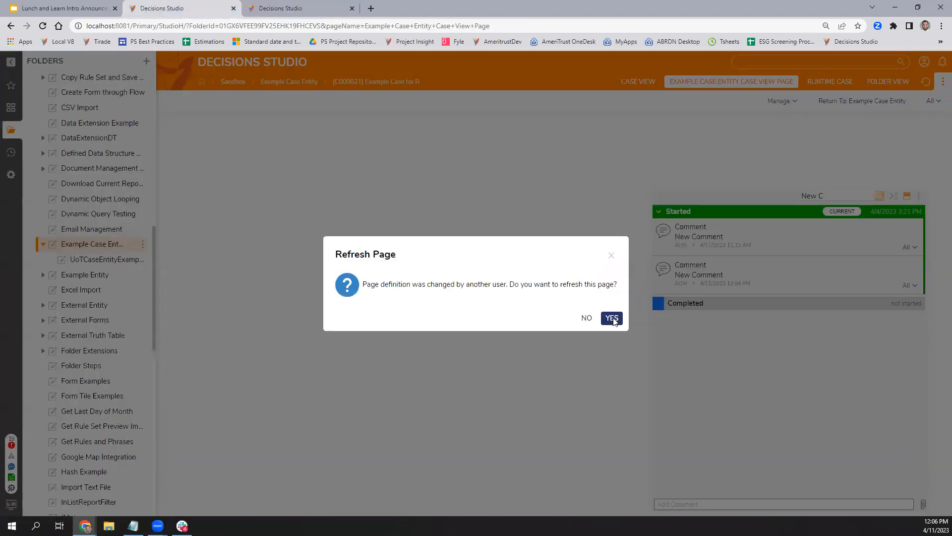
{"action": "left_click", "coordinate": [611, 318]}
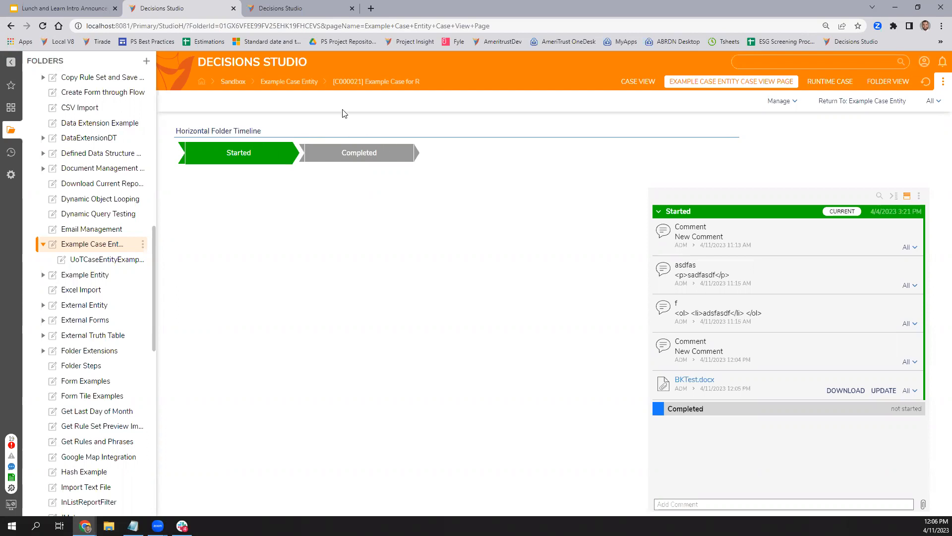
{"action": "left_click", "coordinate": [278, 8]}
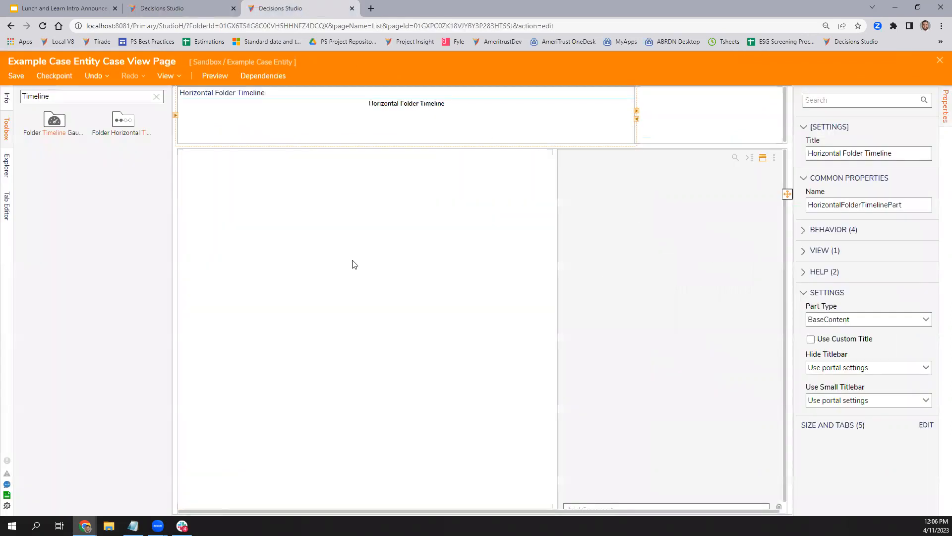
{"action": "left_click", "coordinate": [155, 98]}
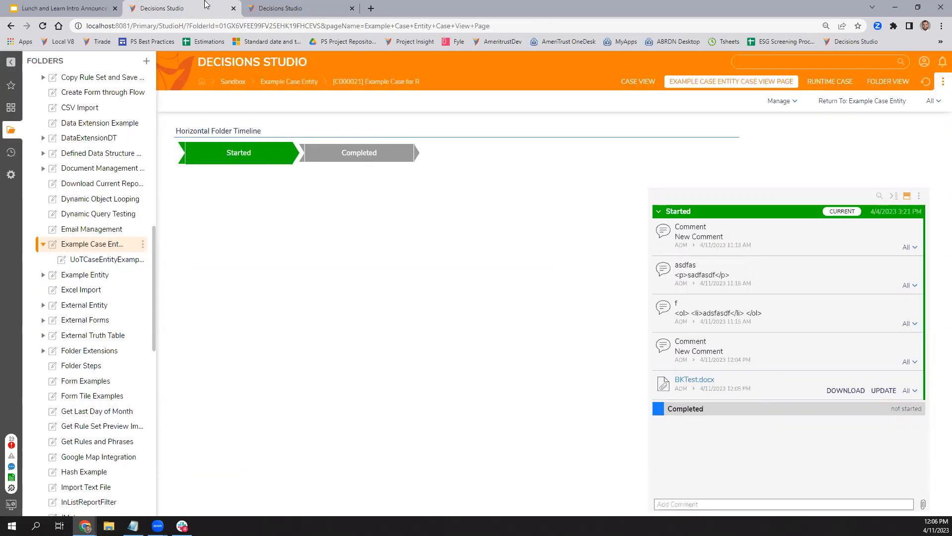
In the LnL folder, start a new Flow Structure data type named CommonDropdown
{"action": "left_click", "coordinate": [215, 8]}
{"action": "left_click", "coordinate": [86, 245]}
{"action": "scroll", "coordinate": [87, 399], "scroll_direction": "down", "scroll_amount": 3}
{"action": "left_click", "coordinate": [87, 400]}
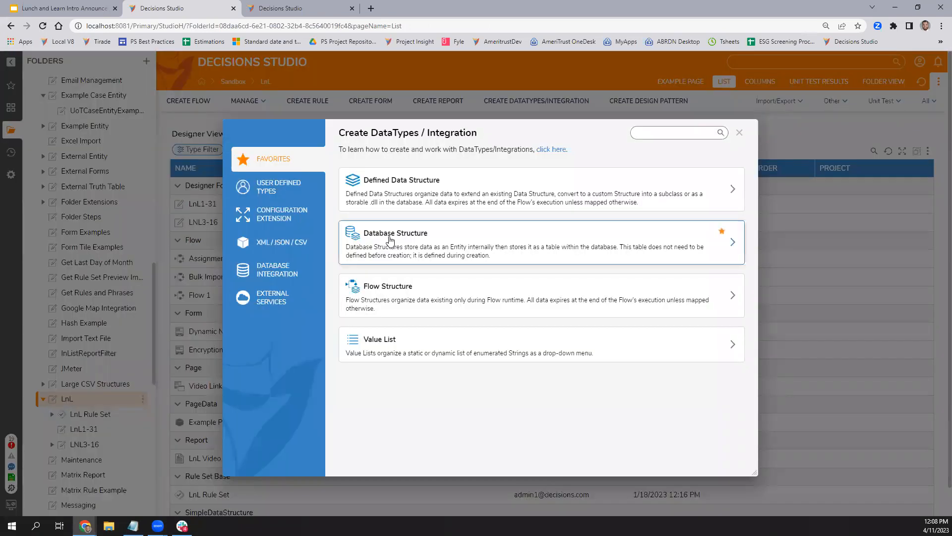
{"action": "left_click", "coordinate": [417, 292]}
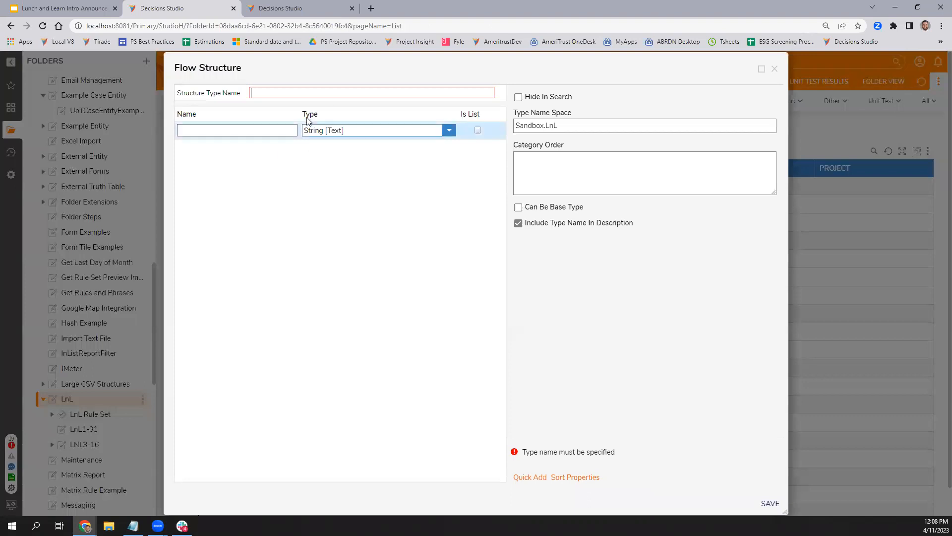
{"action": "left_click", "coordinate": [305, 93]}
{"action": "type", "text": "Dro"}
{"action": "key", "text": "BackSpace"}
{"action": "key", "text": "BackSpace"}
{"action": "key", "text": "BackSpace"}
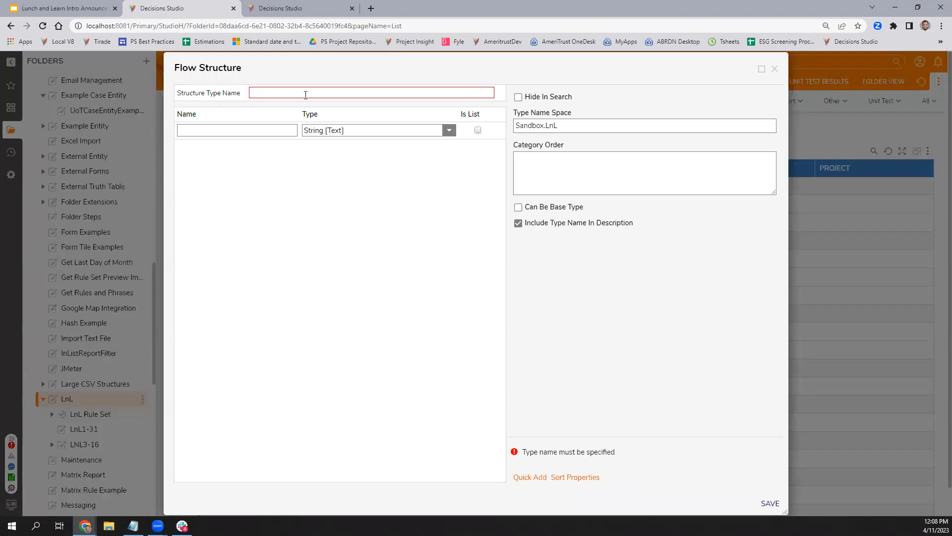
{"action": "type", "text": "CommonDropdown"}
{"action": "key", "text": "Tab"}
Add the string fields FieldName and FieldId to the CommonDropdown structure and save it
{"action": "type", "text": "Name"}
{"action": "key", "text": "BackSpace"}
{"action": "key", "text": "BackSpace"}
{"action": "key", "text": "BackSpace"}
{"action": "key", "text": "BackSpace"}
{"action": "type", "text": "Fielkd"}
{"action": "key", "text": "BackSpace"}
{"action": "key", "text": "BackSpace"}
{"action": "type", "text": "dName"}
{"action": "key", "text": "Return"}
{"action": "type", "text": "FieldId"}
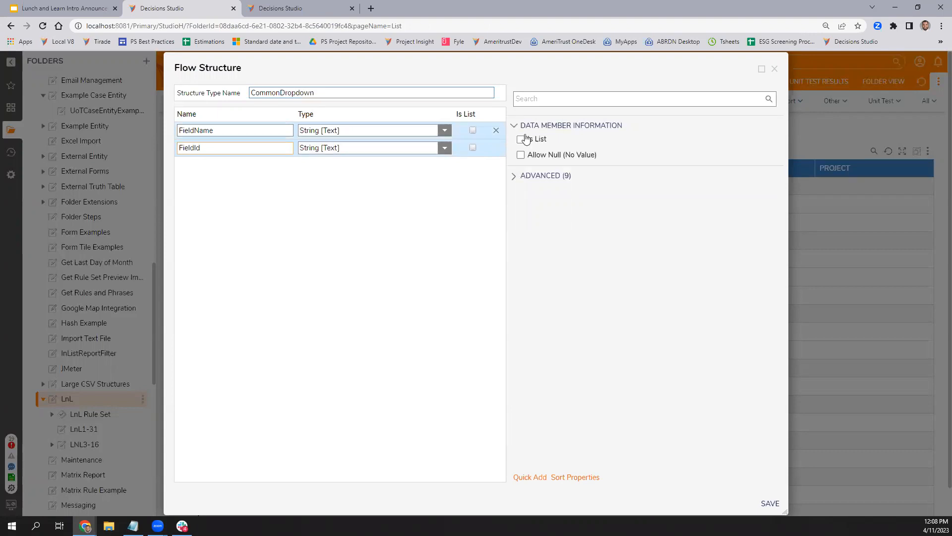
{"action": "left_click", "coordinate": [771, 503]}
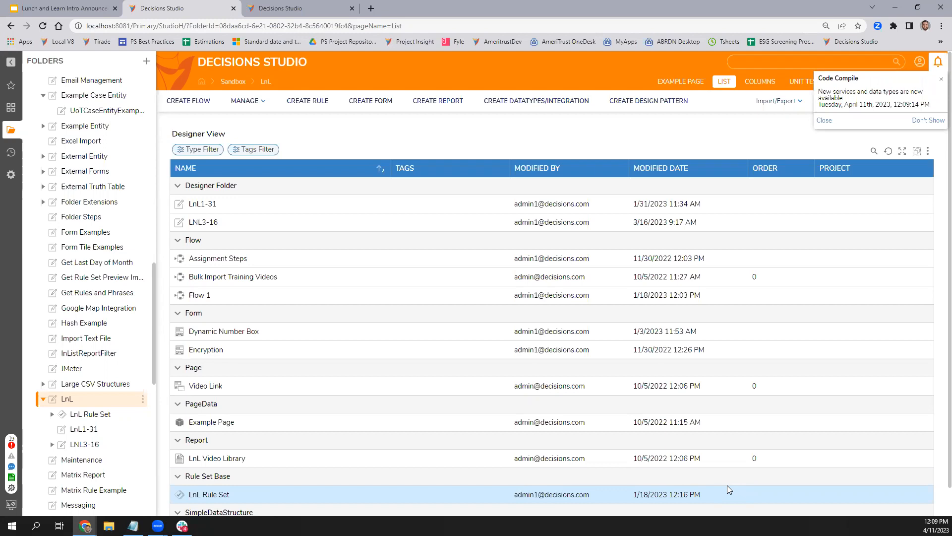
Review the data type and integration options available for creation in the LnL folder
{"action": "scroll", "coordinate": [644, 446], "scroll_direction": "down", "scroll_amount": 1}
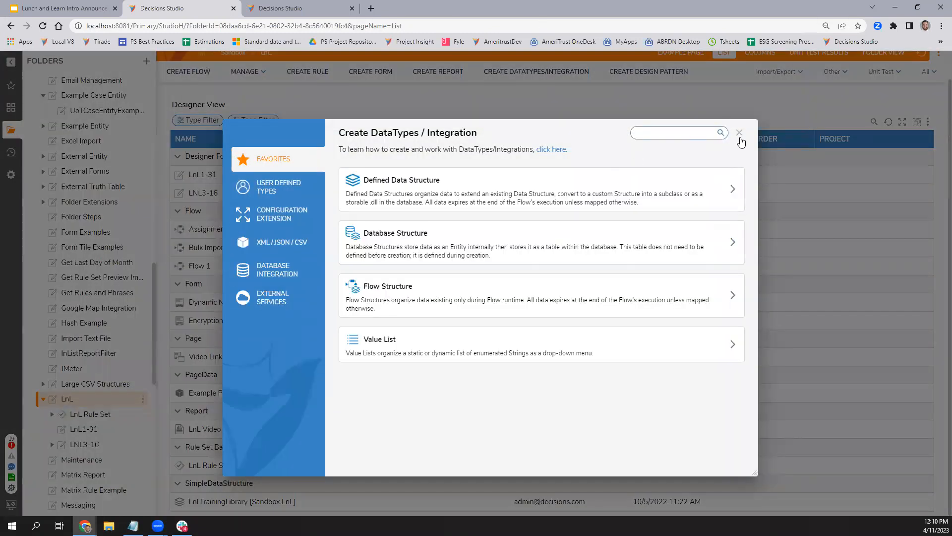
{"action": "left_click", "coordinate": [739, 134]}
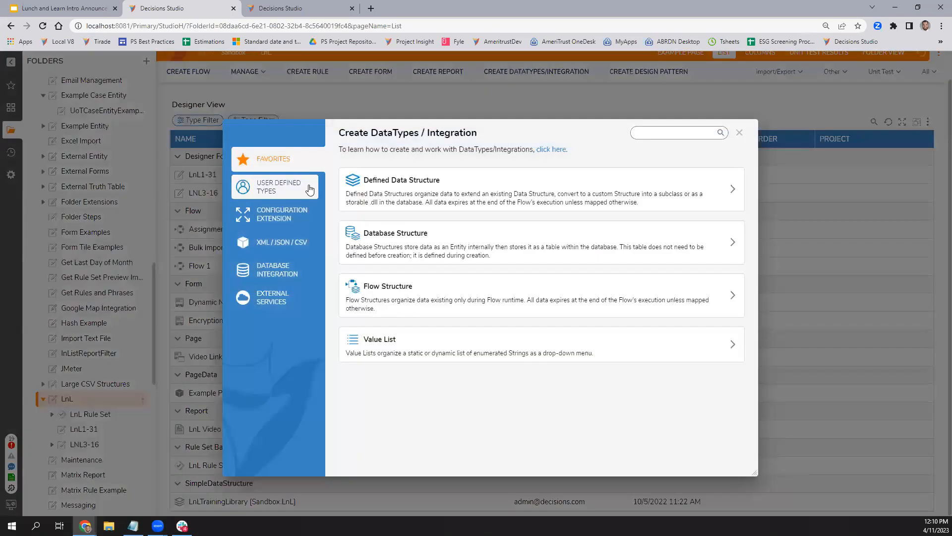
Review the Add Relationship form among the database integration options and close it without adding a relationship
{"action": "left_click", "coordinate": [273, 269]}
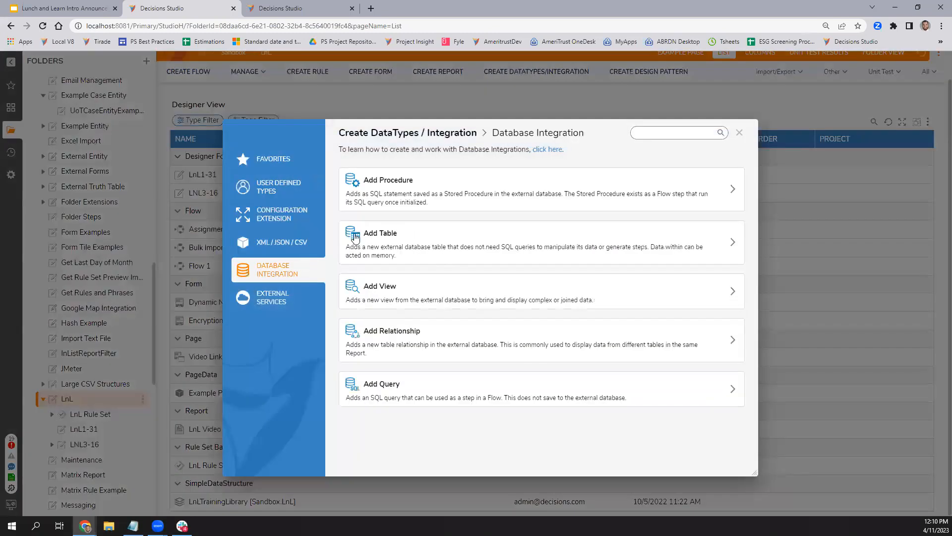
{"action": "left_click", "coordinate": [446, 333]}
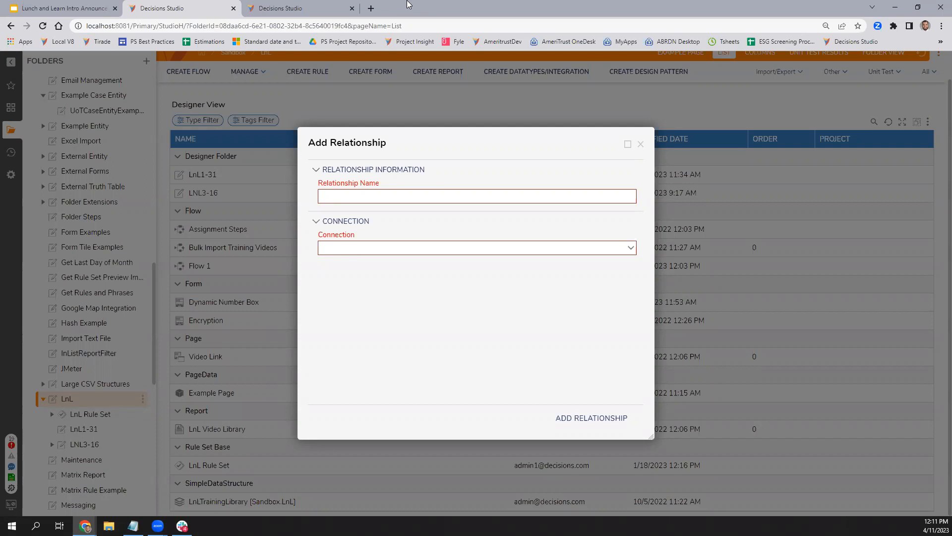
{"action": "left_click", "coordinate": [639, 144]}
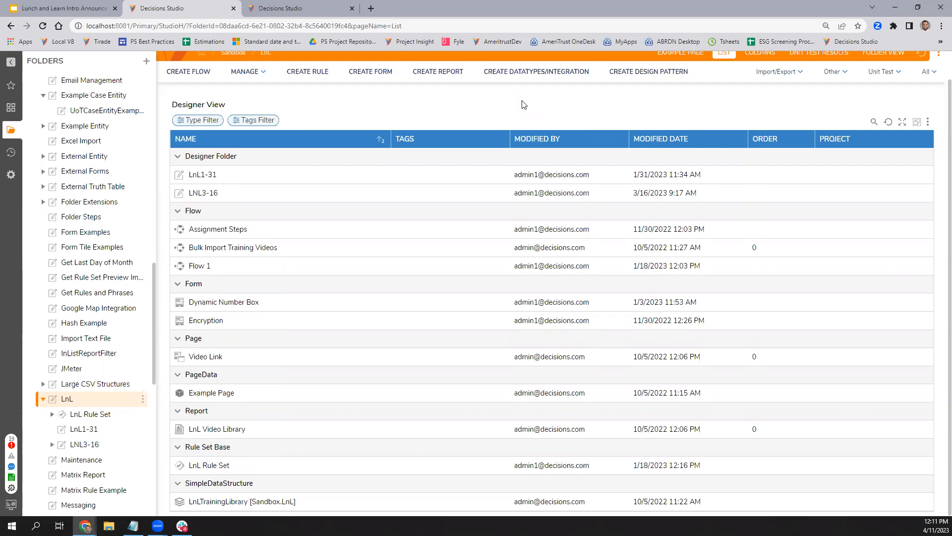
In the system's Lookup Lists And Constants folder, create a data extension named Account Test Extension
{"action": "left_click", "coordinate": [10, 176]}
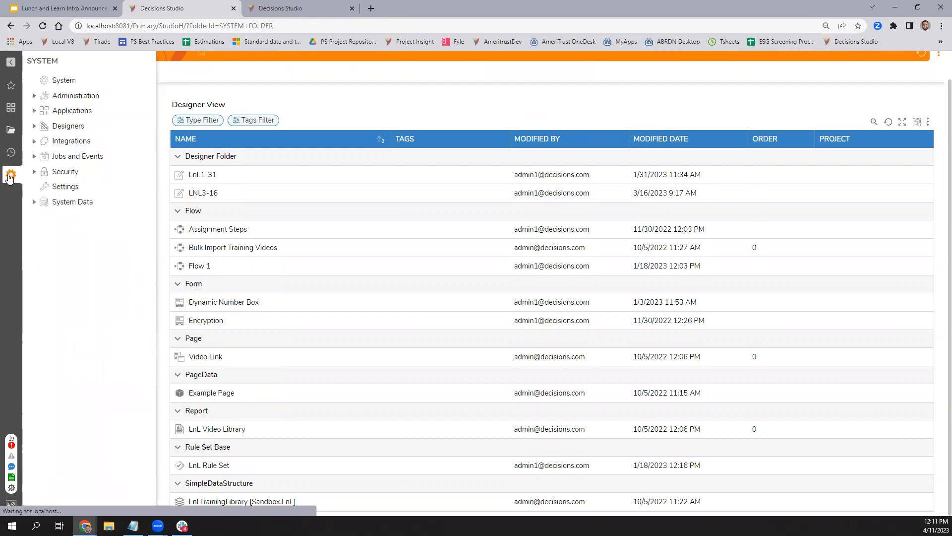
{"action": "left_click", "coordinate": [35, 126]}
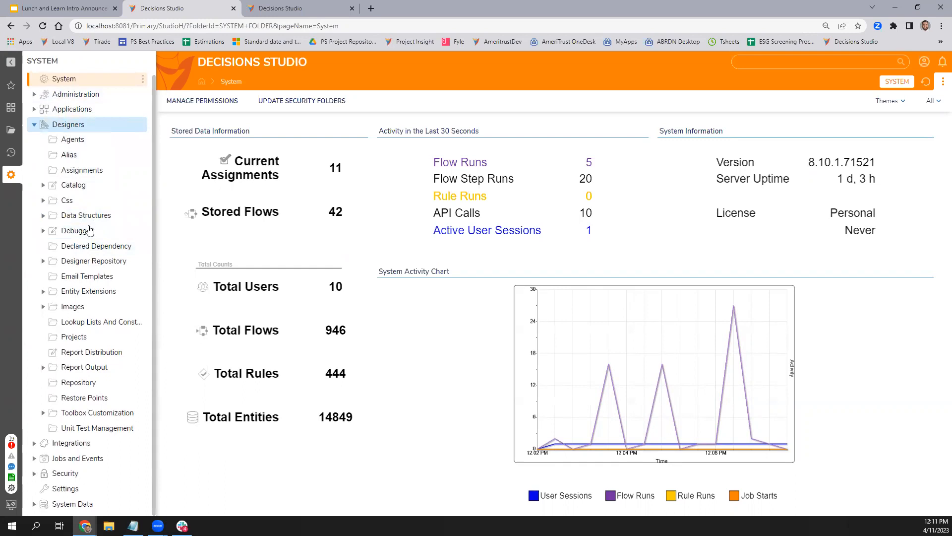
{"action": "left_click", "coordinate": [116, 321]}
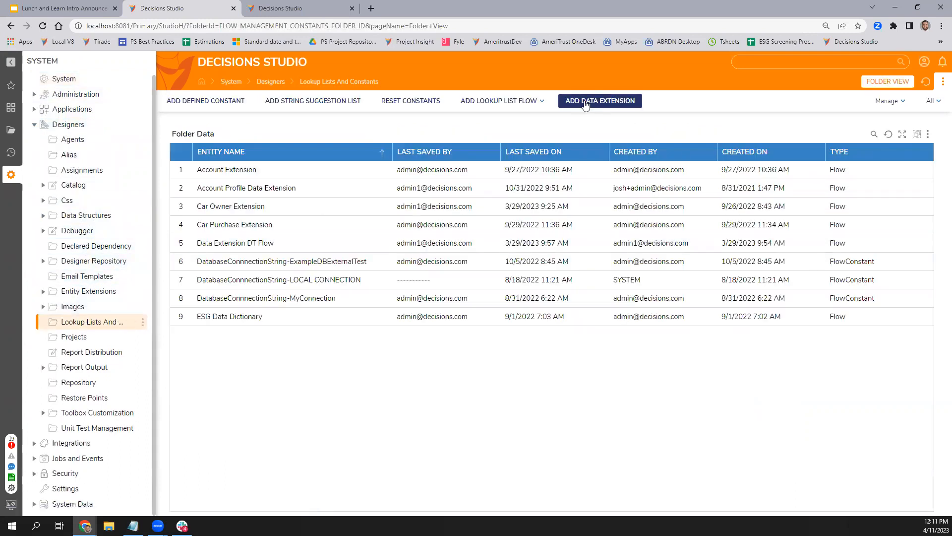
{"action": "left_click", "coordinate": [587, 101]}
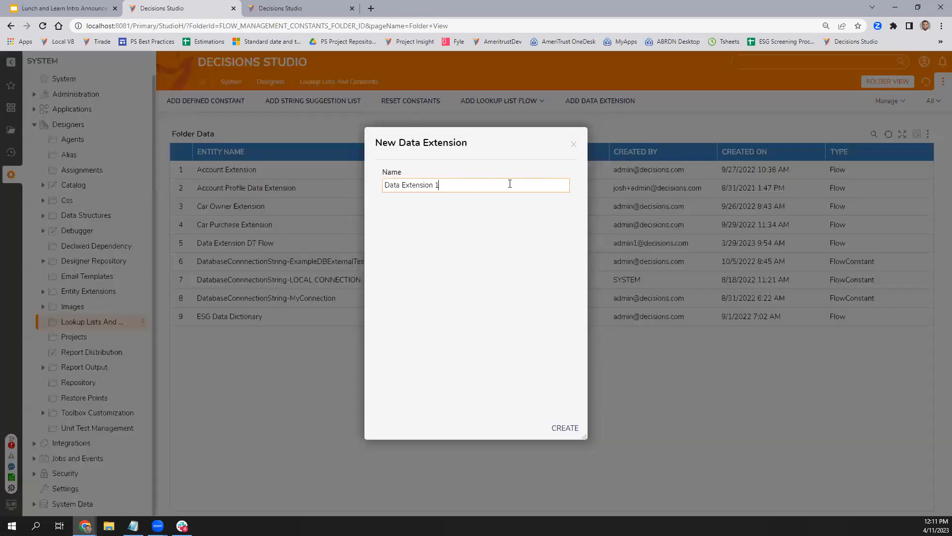
{"action": "triple_click", "coordinate": [514, 178]}
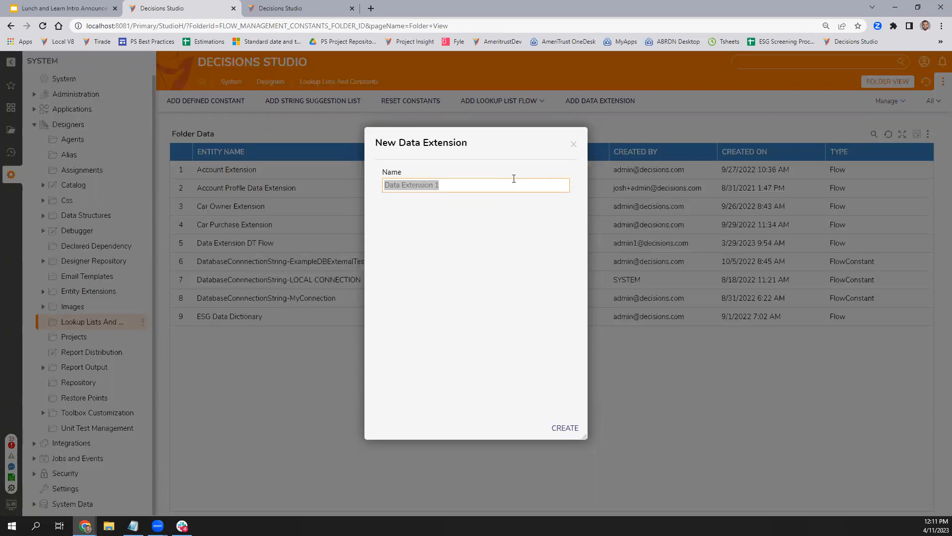
{"action": "left_click", "coordinate": [508, 294]}
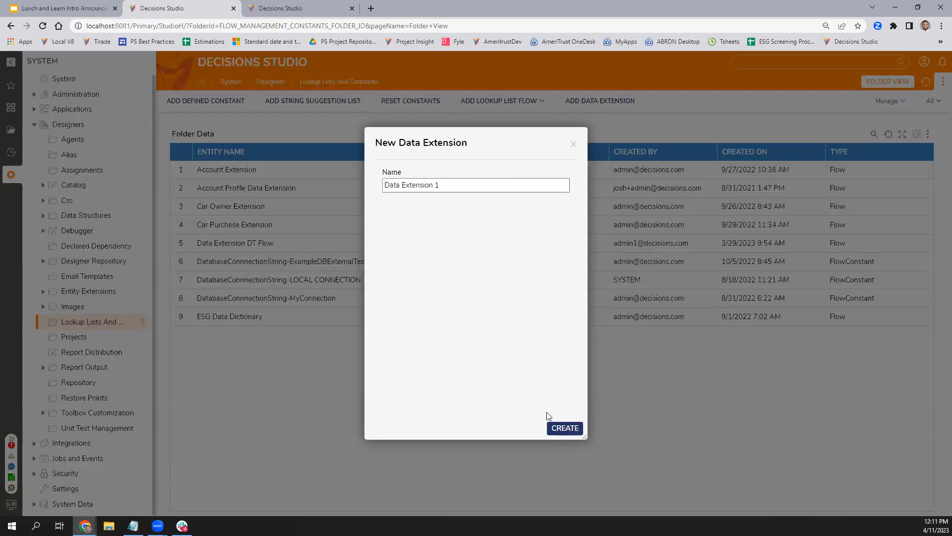
{"action": "left_click", "coordinate": [485, 186]}
{"action": "type", "text": "Account"}
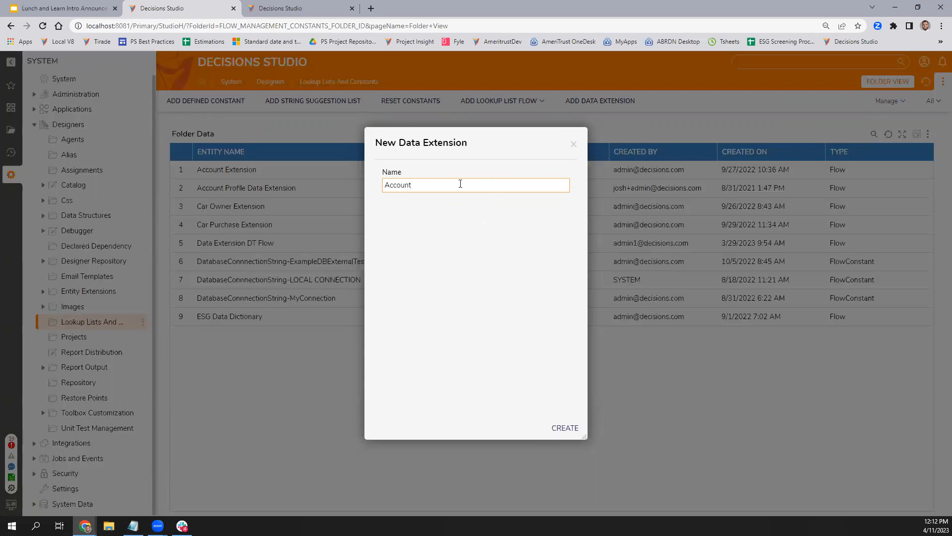
{"action": "type", "text": " Test Extension"}
{"action": "left_click", "coordinate": [558, 427]}
Connect the extension flow's start step to its end step and define an input named Employee of type Account
{"action": "left_click_drag", "start_coordinate": [214, 161], "coordinate": [545, 409]}
{"action": "left_click", "coordinate": [377, 121]}
{"action": "left_click", "coordinate": [111, 159]}
{"action": "type", "text": "Emp"}
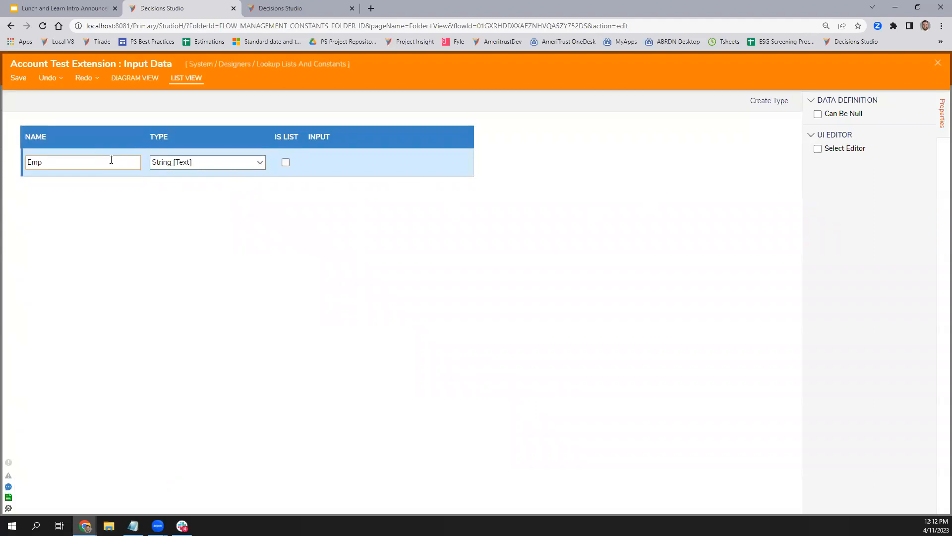
{"action": "type", "text": "loyee"}
{"action": "key", "text": "Tab"}
{"action": "type", "text": "Accoi="}
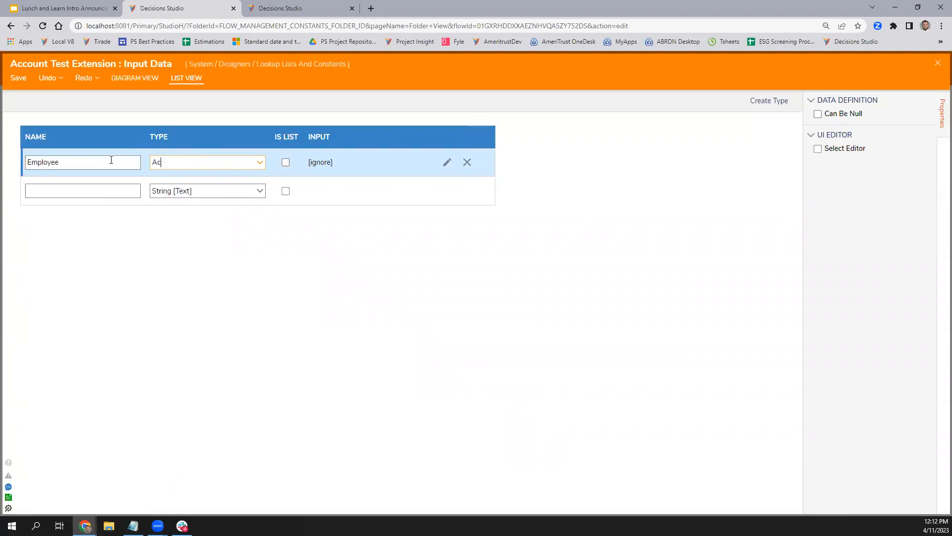
{"action": "key", "text": "BackSpace"}
{"action": "key", "text": "BackSpace"}
{"action": "type", "text": "y"}
{"action": "key", "text": "BackSpace"}
{"action": "type", "text": "unt"}
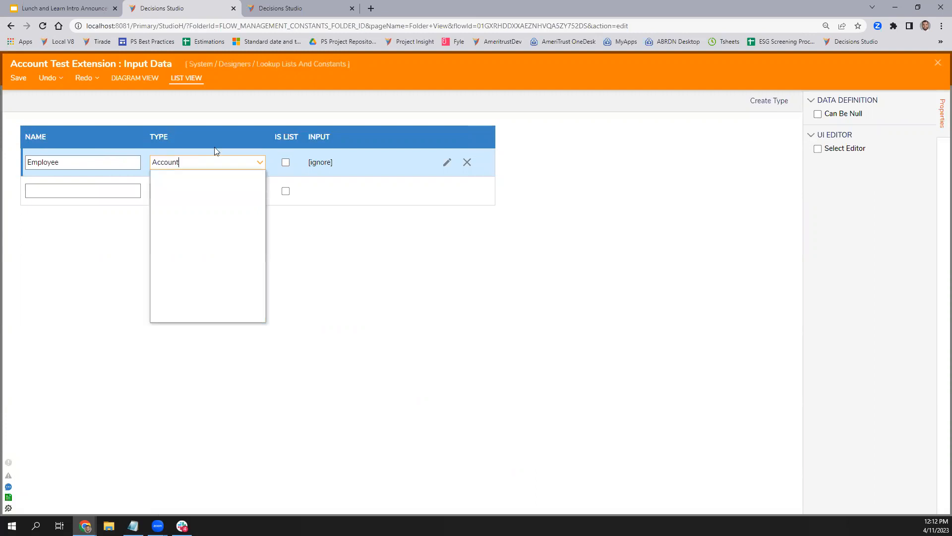
{"action": "left_click", "coordinate": [208, 180]}
Save the input data definition and return to the Account Test Extension flow
{"action": "left_click", "coordinate": [18, 77]}
{"action": "left_click", "coordinate": [565, 297]}
{"action": "left_click", "coordinate": [934, 65]}
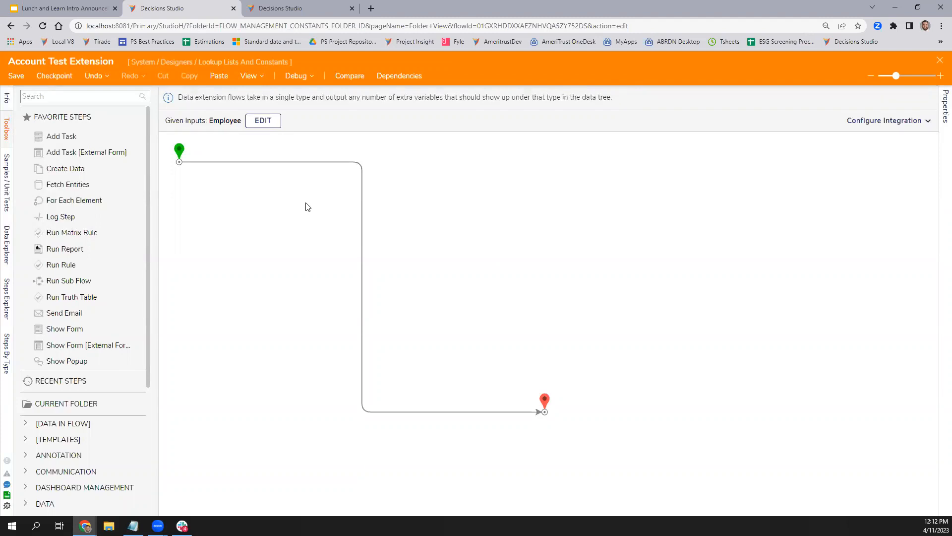
Inspect the end step's output data settings and close the Account Test Extension flow without saving the layout changes
{"action": "left_click_drag", "start_coordinate": [542, 402], "coordinate": [549, 392]}
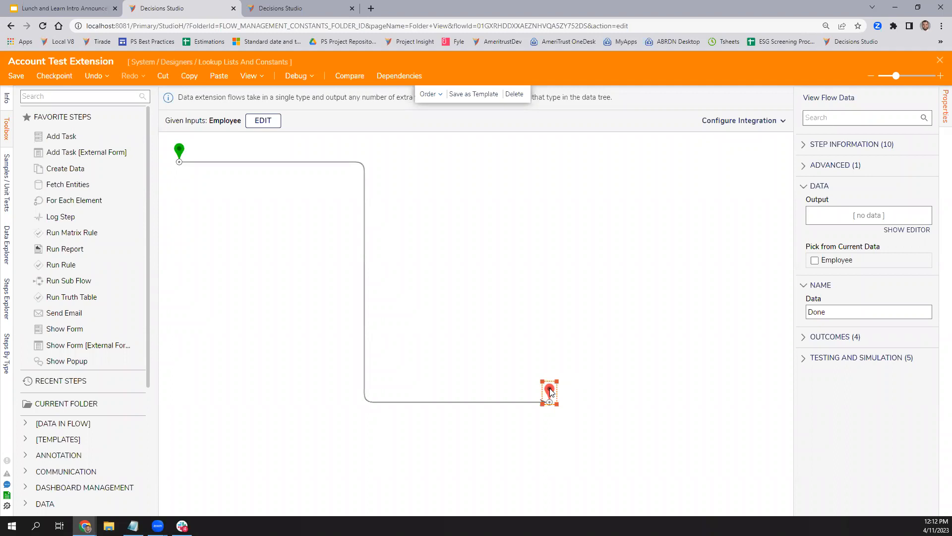
{"action": "mouse_move", "coordinate": [365, 215]}
{"action": "left_click_drag", "start_coordinate": [549, 394], "coordinate": [536, 330]}
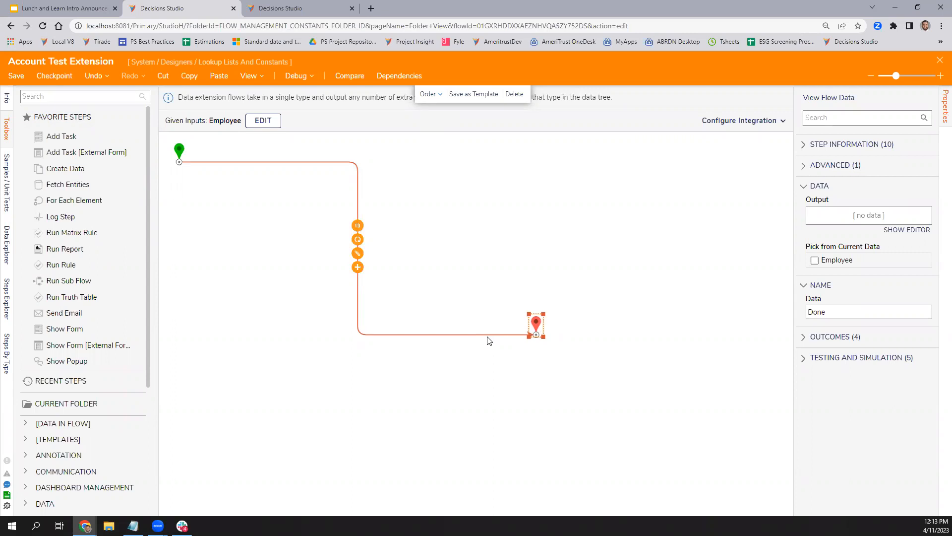
{"action": "left_click", "coordinate": [578, 338]}
{"action": "left_click", "coordinate": [939, 61]}
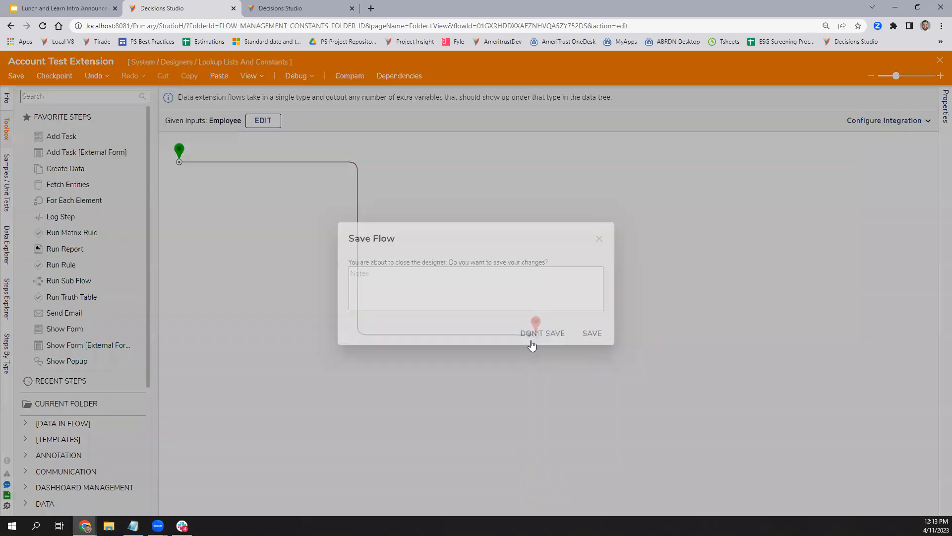
{"action": "left_click", "coordinate": [543, 338]}
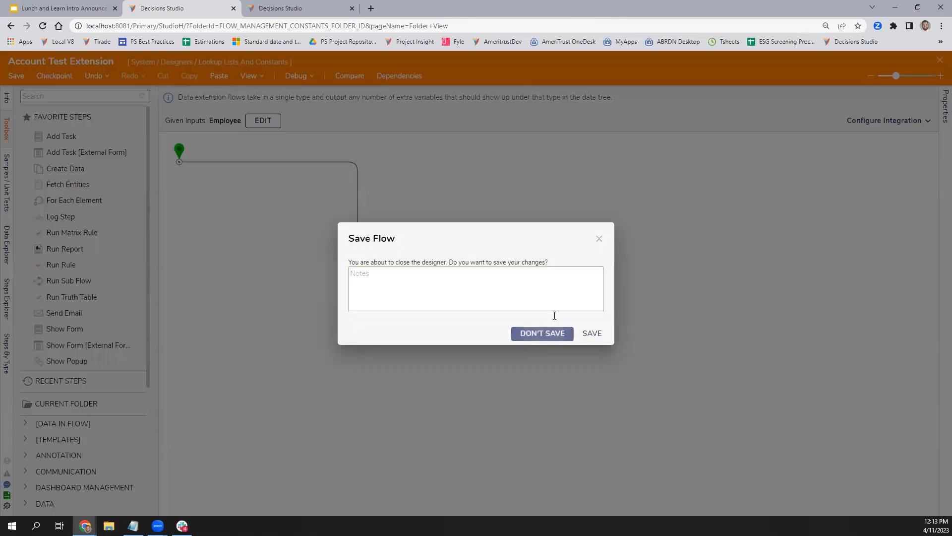
Close the Example Case Entity Case View Page designer and open the Data Extension Example folder
{"action": "left_click", "coordinate": [268, 12]}
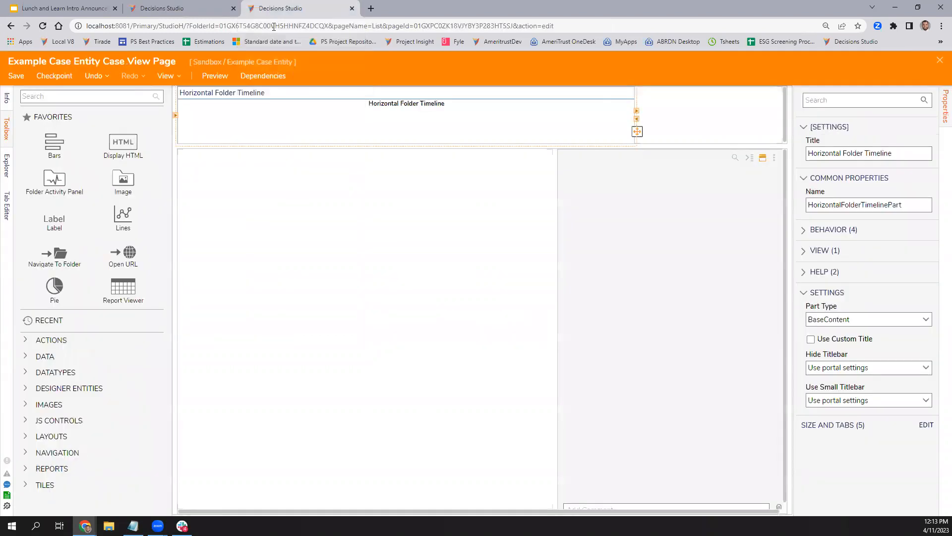
{"action": "left_click", "coordinate": [939, 61]}
{"action": "scroll", "coordinate": [132, 332], "scroll_direction": "up", "scroll_amount": 2}
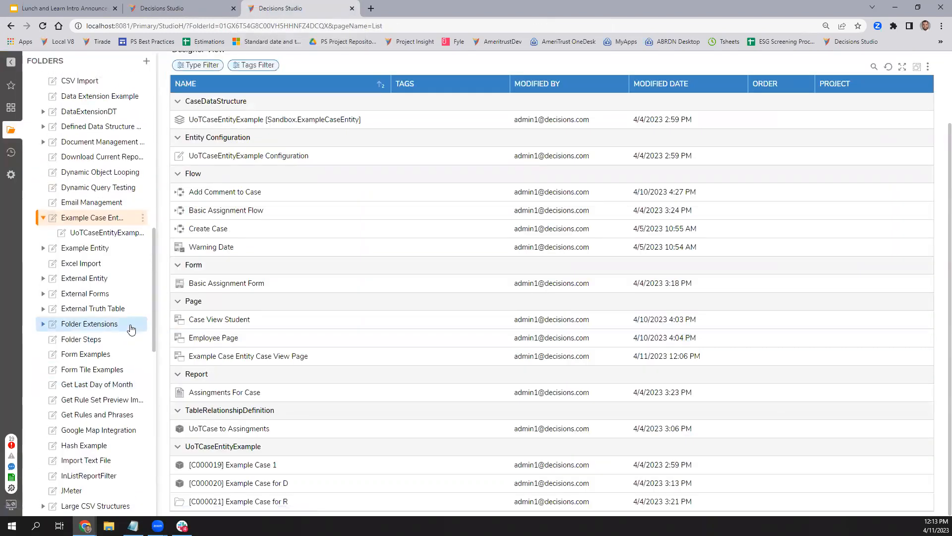
{"action": "scroll", "coordinate": [133, 342], "scroll_direction": "up", "scroll_amount": 1}
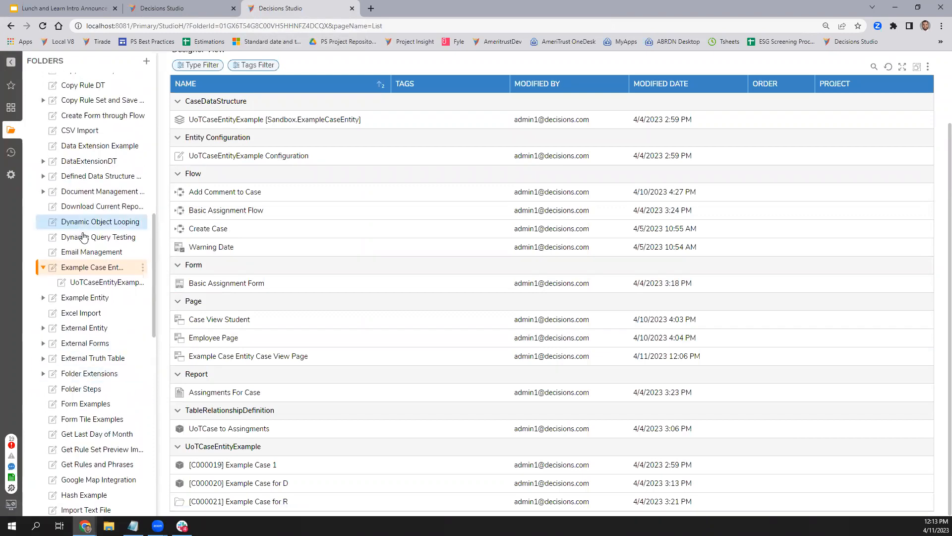
{"action": "left_click", "coordinate": [98, 150]}
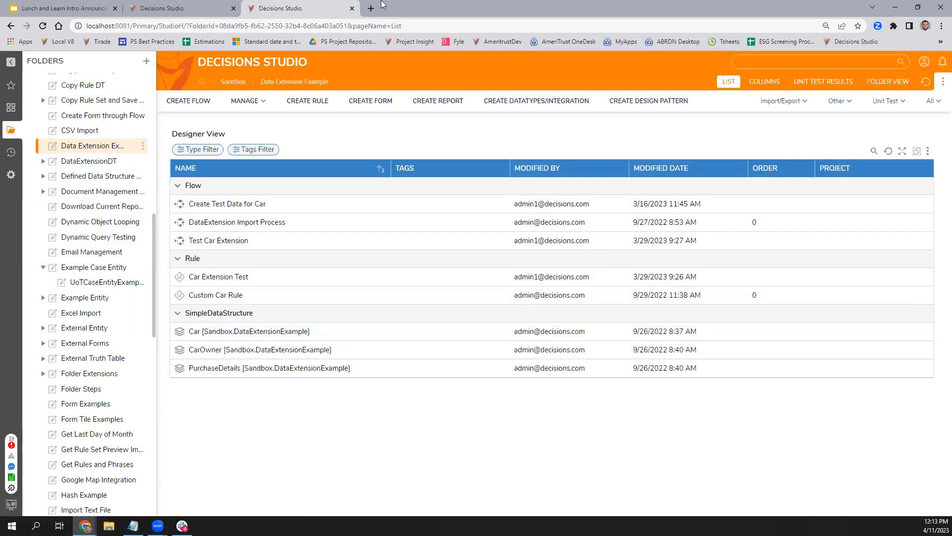
Open the Car Owner Extension flow and examine the Get CarOwner by CarId step and the end step's output mapping
{"action": "left_click", "coordinate": [183, 8]}
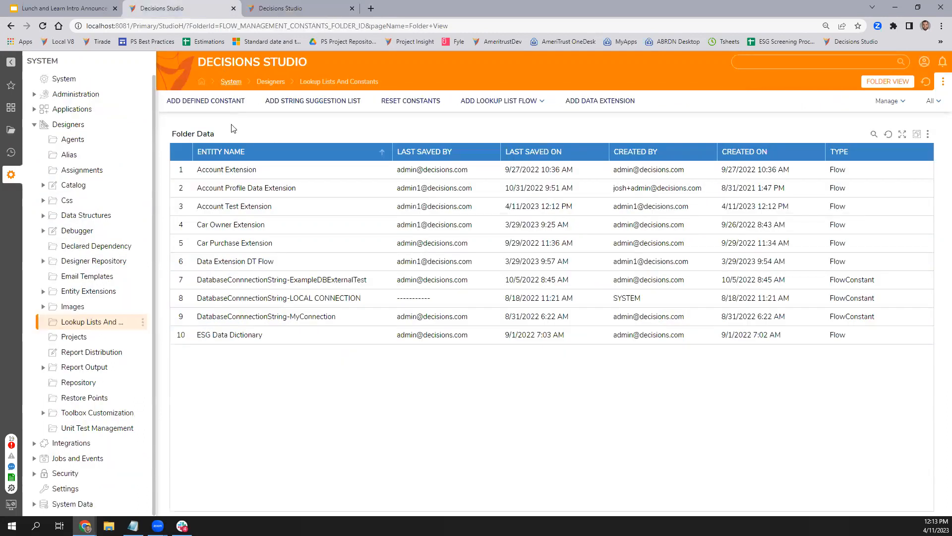
{"action": "left_click", "coordinate": [233, 224]}
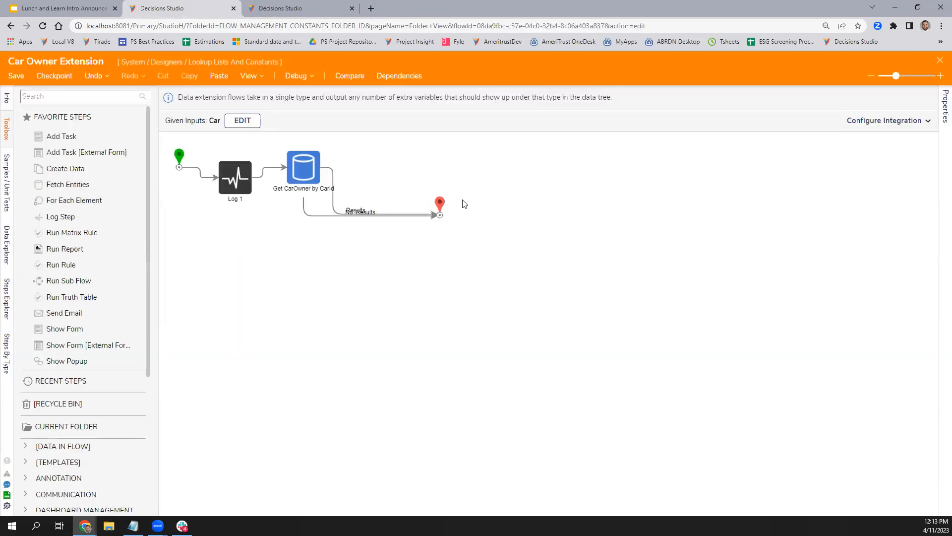
{"action": "left_click", "coordinate": [302, 177]}
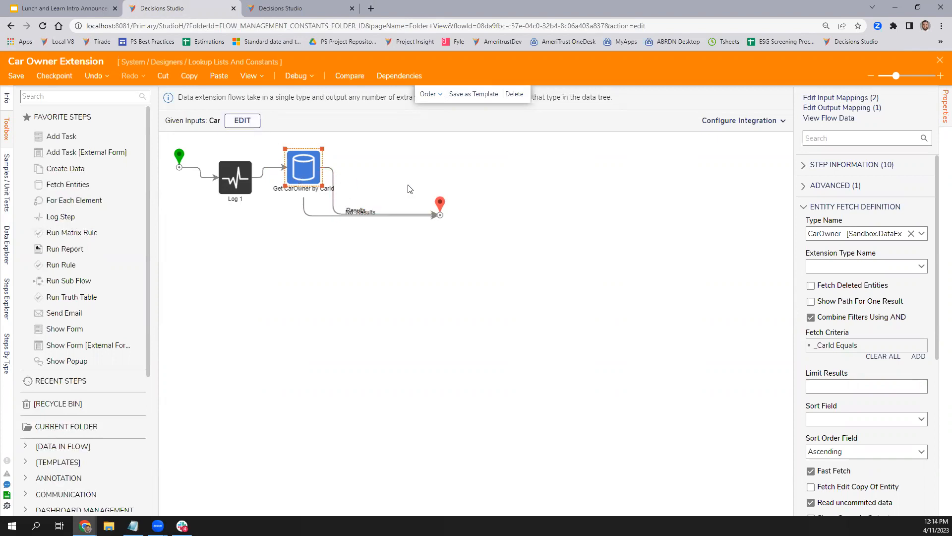
{"action": "left_click_drag", "start_coordinate": [441, 205], "coordinate": [456, 252]}
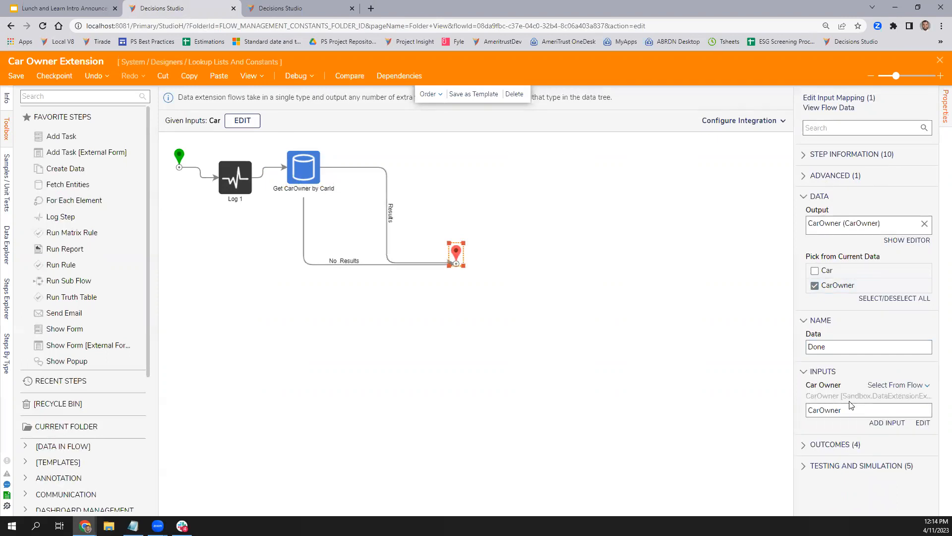
{"action": "left_click", "coordinate": [858, 414]}
In Custom Car Rule, browse the Car's Car Owner properties for a new condition and close the rule without saving
{"action": "left_click", "coordinate": [300, 4]}
{"action": "left_click", "coordinate": [217, 295]}
{"action": "left_click", "coordinate": [58, 170]}
{"action": "left_click", "coordinate": [83, 160]}
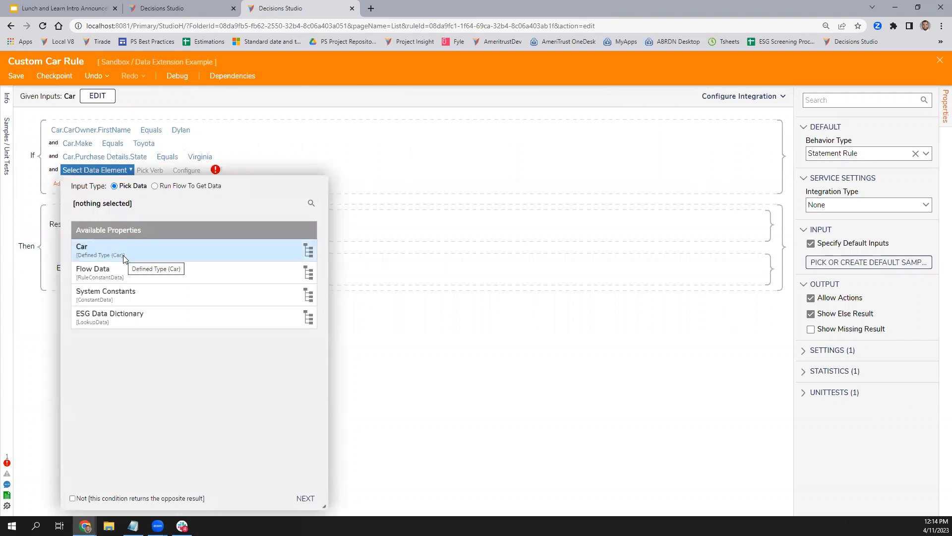
{"action": "left_click", "coordinate": [123, 255]}
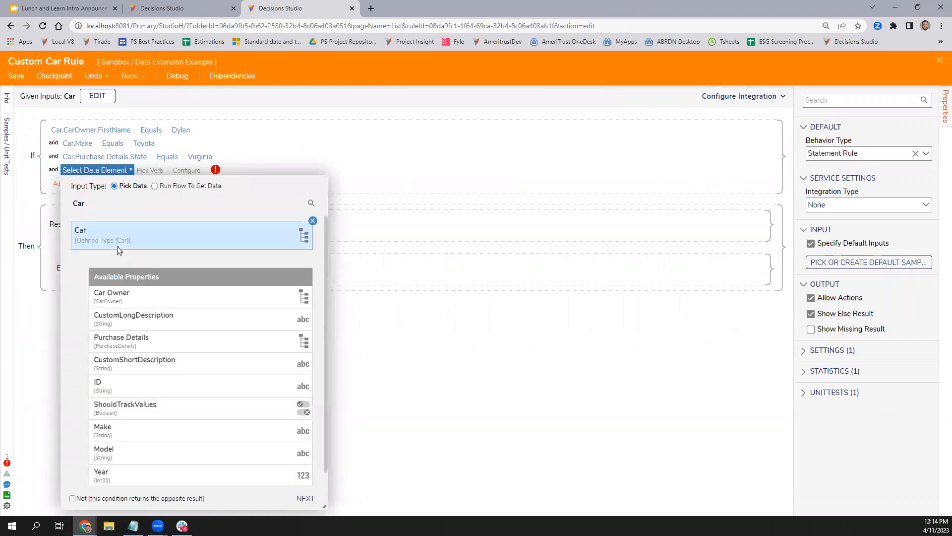
{"action": "scroll", "coordinate": [122, 251], "scroll_direction": "down", "scroll_amount": 1}
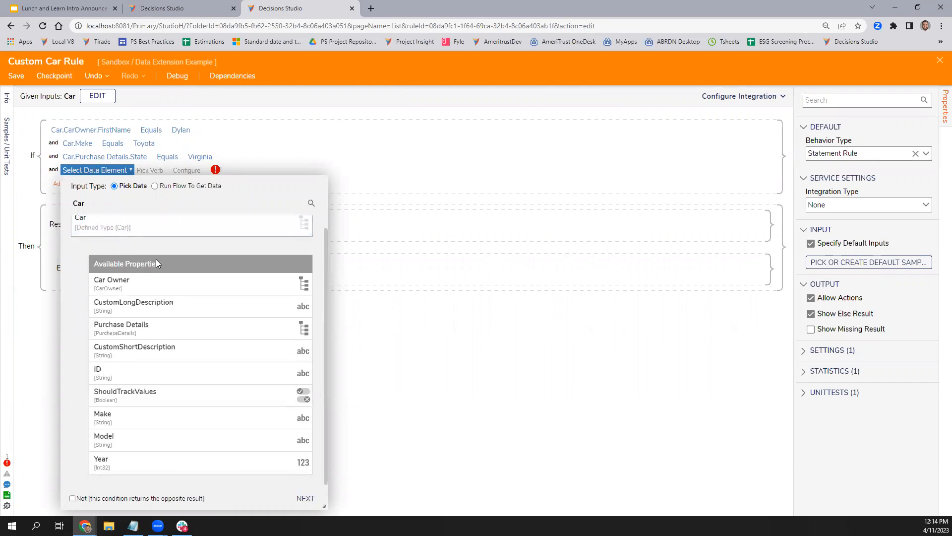
{"action": "left_click", "coordinate": [142, 282]}
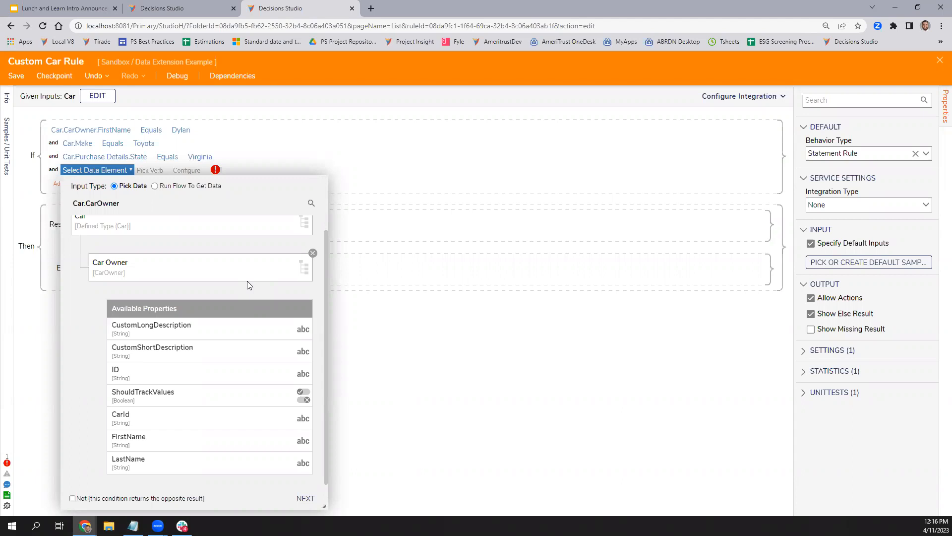
{"action": "left_click", "coordinate": [939, 60]}
{"action": "left_click", "coordinate": [548, 333]}
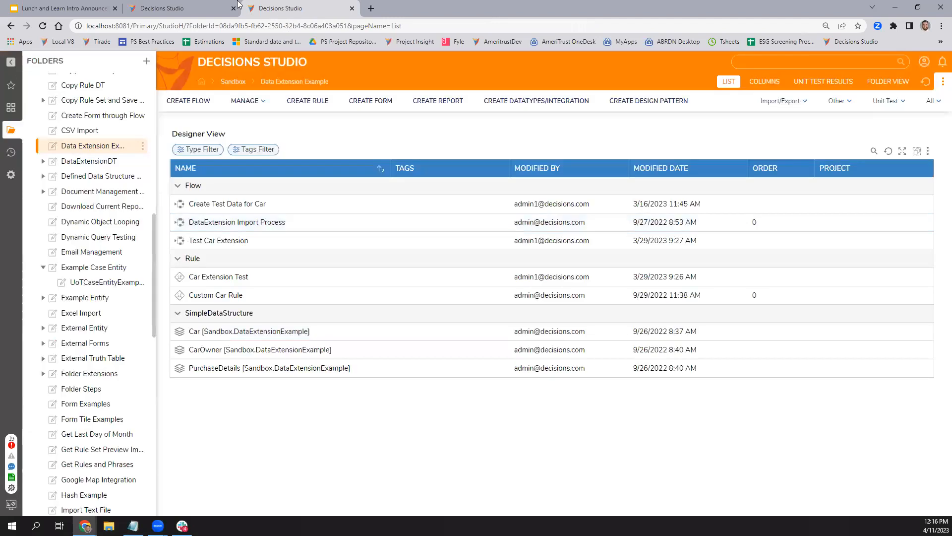
Close the Car Owner Extension flow and discard its layout change
{"action": "left_click", "coordinate": [189, 7]}
{"action": "left_click", "coordinate": [939, 60]}
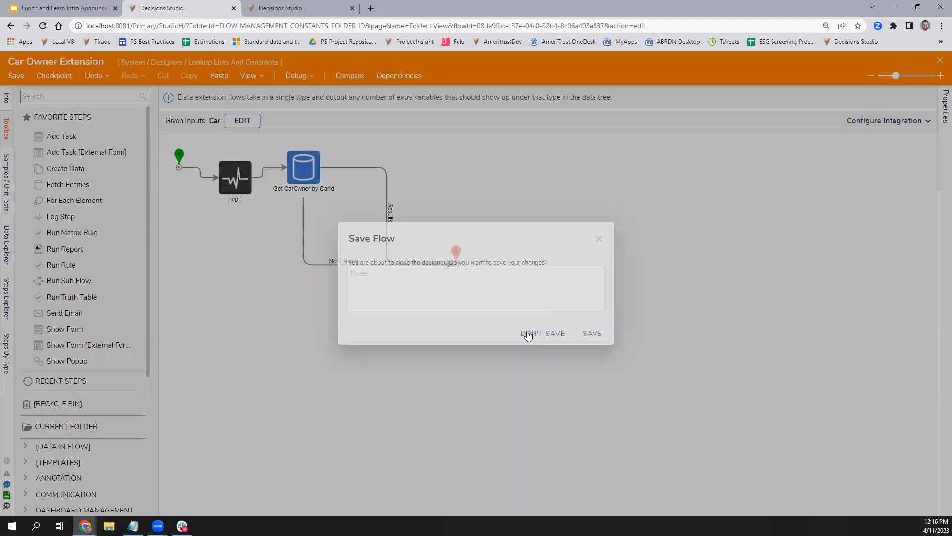
{"action": "left_click", "coordinate": [540, 333]}
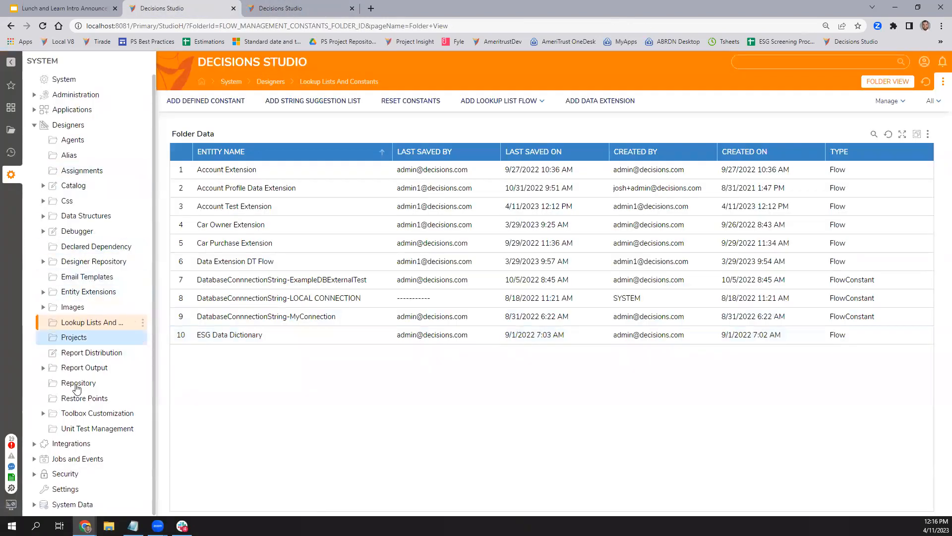
Create a new flow named List Mapping Step in the Sandbox LnL folder
{"action": "left_click", "coordinate": [11, 130]}
{"action": "scroll", "coordinate": [101, 314], "scroll_direction": "up", "scroll_amount": 5}
{"action": "scroll", "coordinate": [101, 314], "scroll_direction": "down", "scroll_amount": 7}
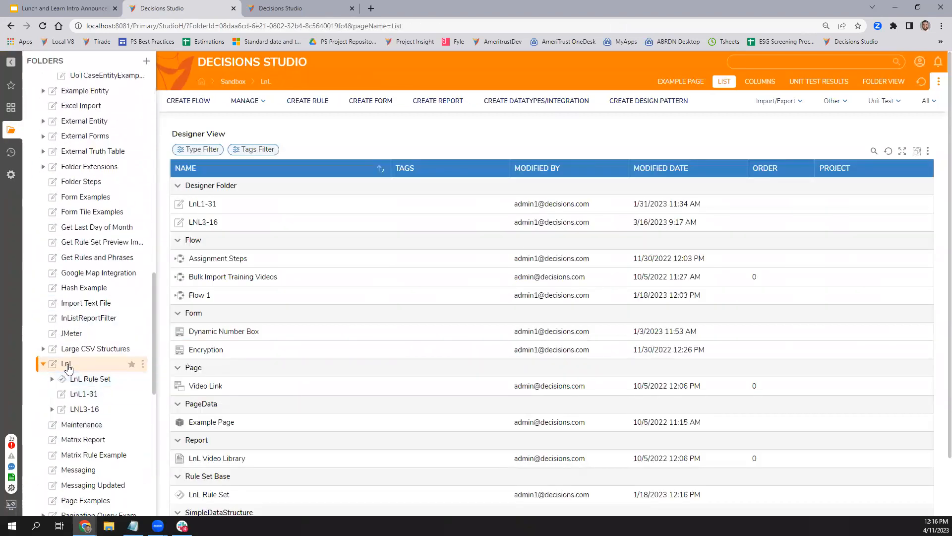
{"action": "left_click", "coordinate": [191, 101]}
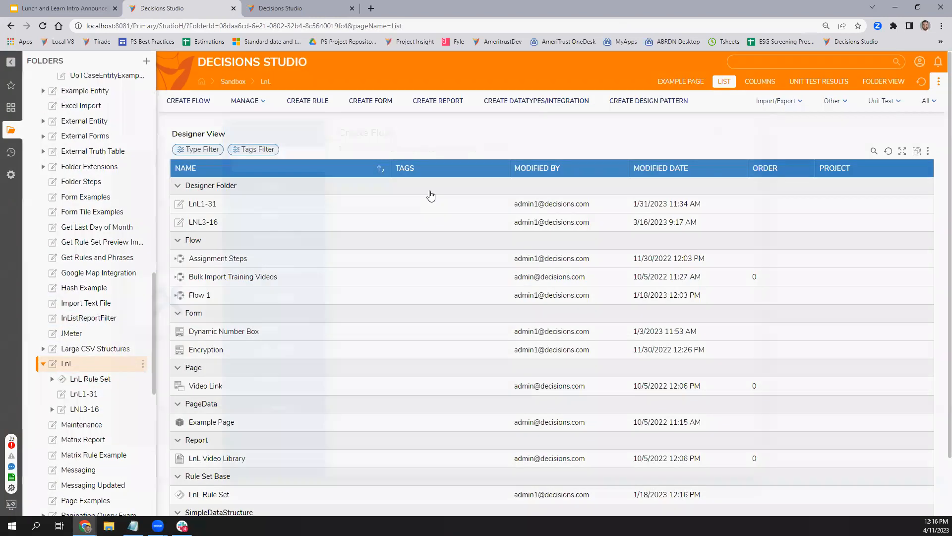
{"action": "type", "text": "List Map"}
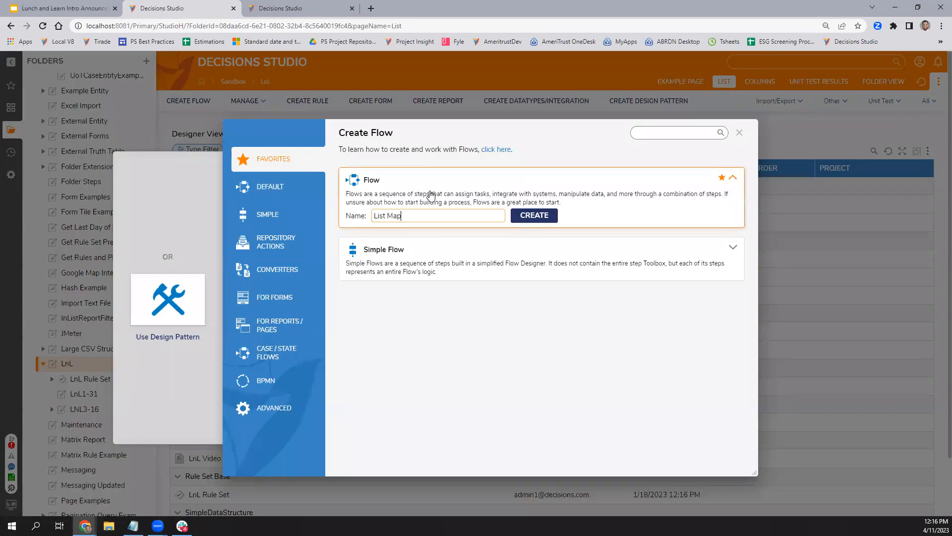
{"action": "type", "text": "ping Step"}
{"action": "key", "text": "Return"}
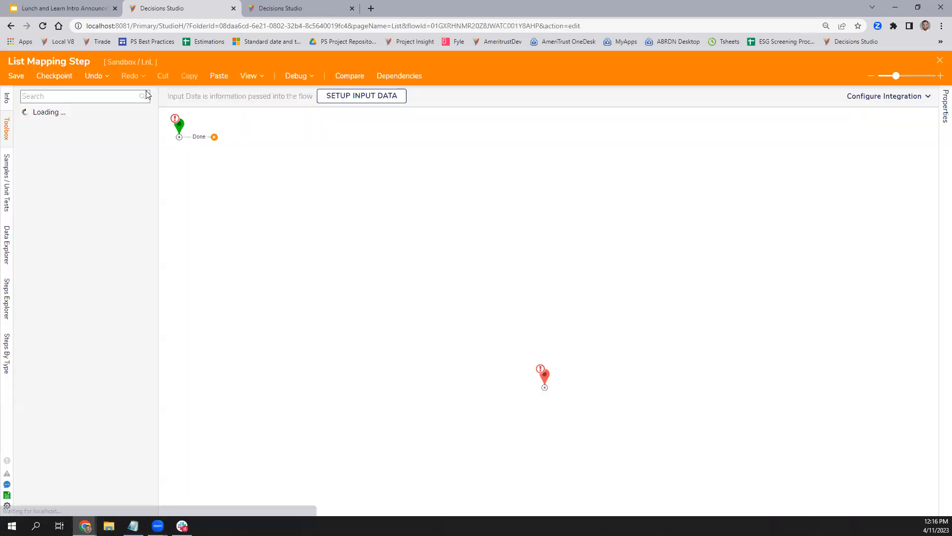
Add a List Mapping Step connected to the flow's start and set its output type to CommonDropdown
{"action": "type", "text": "List Mapping"}
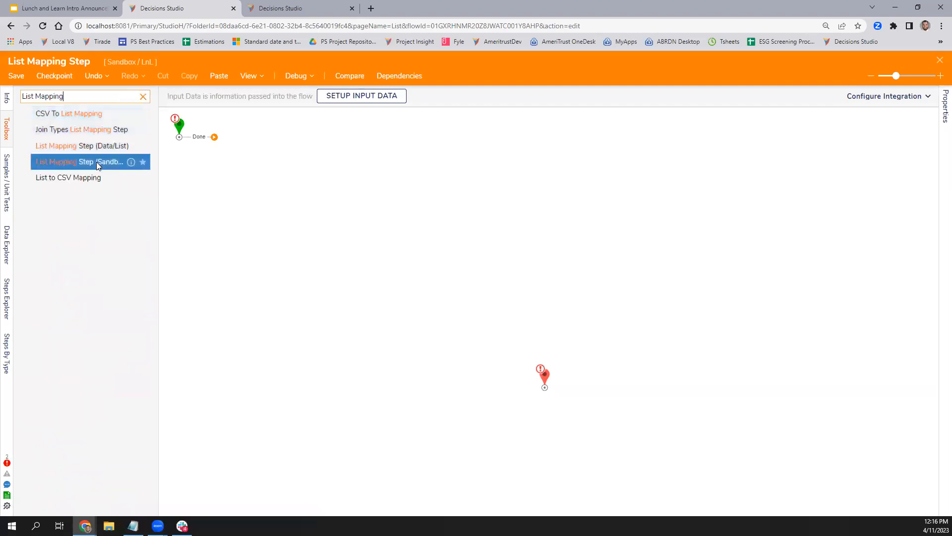
{"action": "left_click_drag", "start_coordinate": [52, 159], "coordinate": [305, 159]}
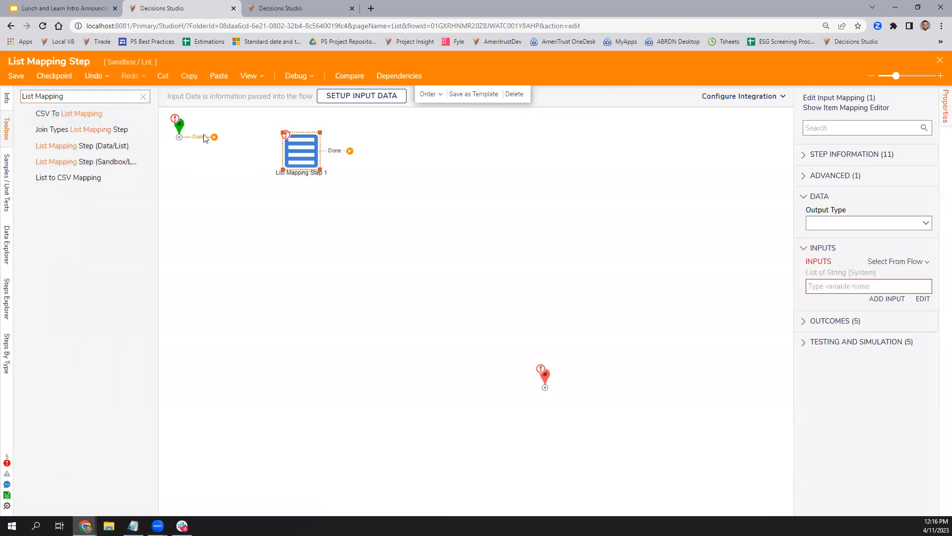
{"action": "left_click", "coordinate": [847, 238]}
{"action": "type", "text": "Drop"}
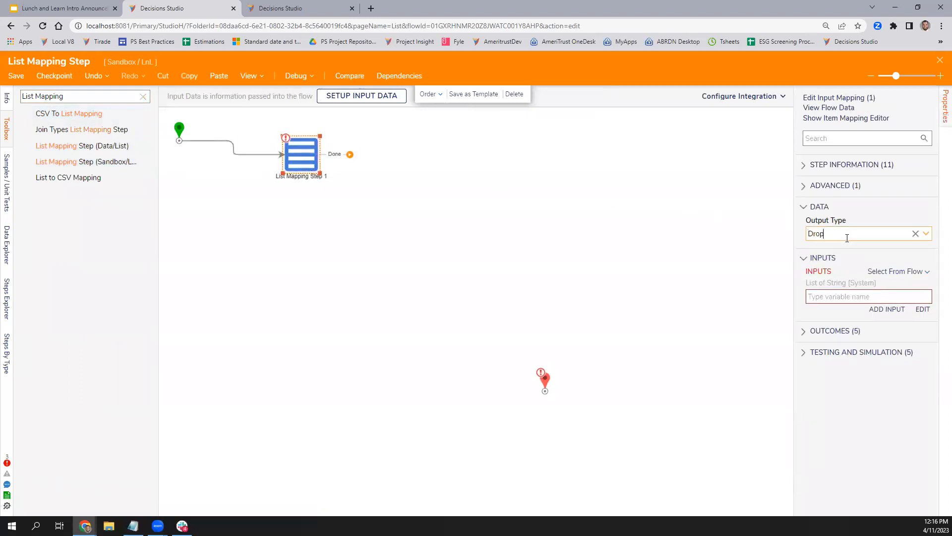
{"action": "left_click", "coordinate": [863, 294]}
{"action": "left_click", "coordinate": [922, 319]}
{"action": "left_click", "coordinate": [685, 100]}
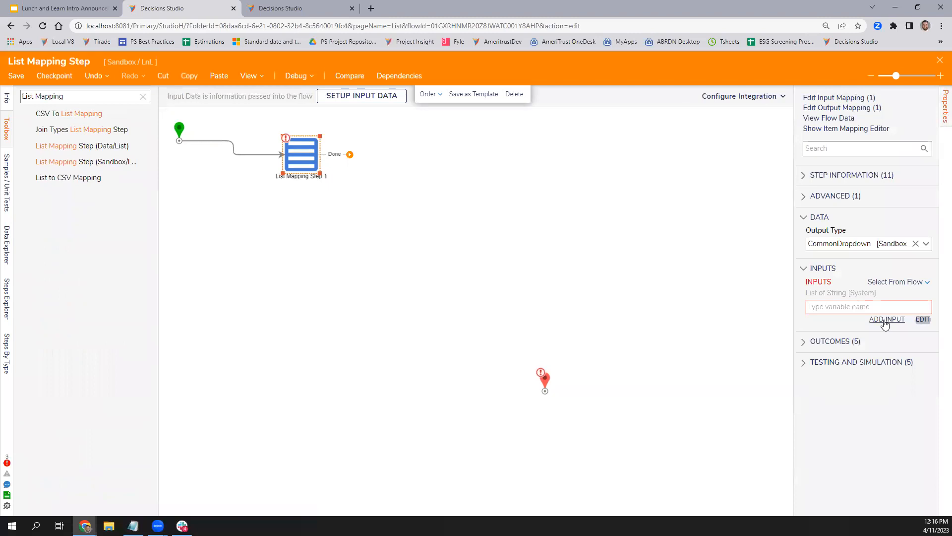
Insert the Get All Accounts subflow between the start and the list mapping step
{"action": "triple_click", "coordinate": [93, 96]}
{"action": "type", "text": "Get Accpo"}
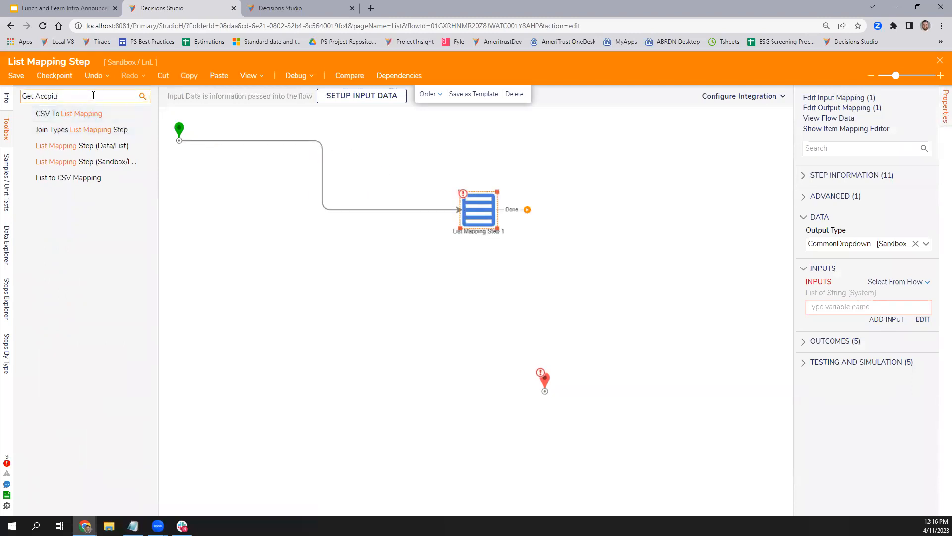
{"action": "key", "text": "BackSpace"}
{"action": "type", "text": "ounts"}
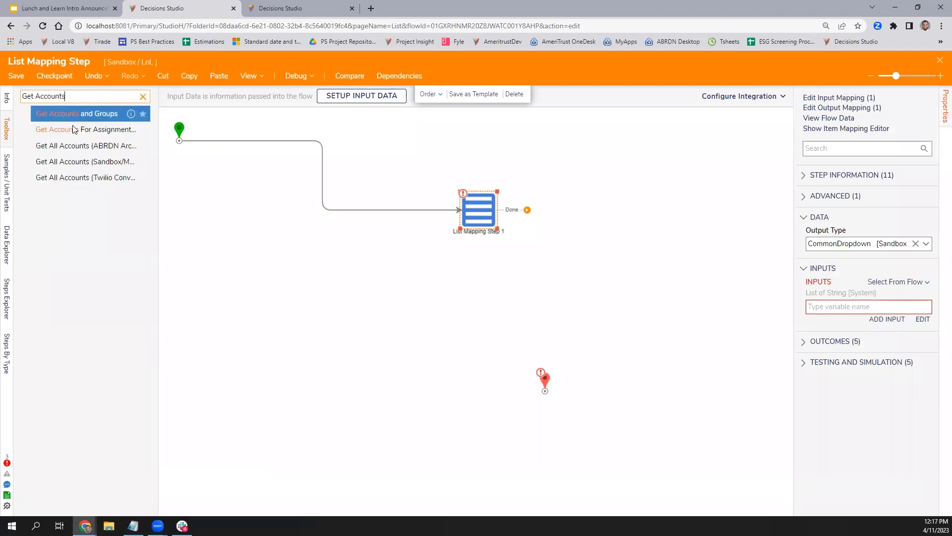
{"action": "left_click_drag", "start_coordinate": [64, 147], "coordinate": [234, 149]}
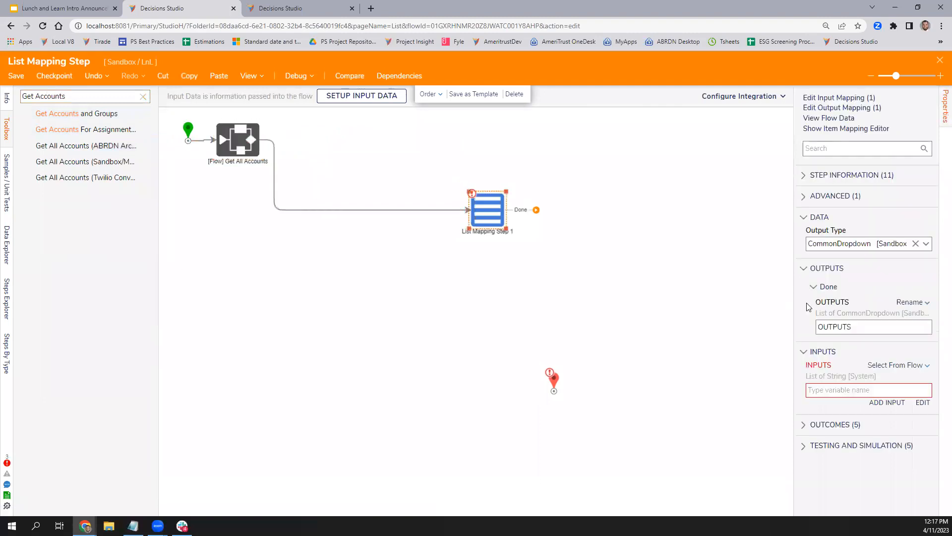
Set the list mapping step's INPUTS to the Accounts list from the flow
{"action": "left_click", "coordinate": [923, 402]}
{"action": "left_click", "coordinate": [373, 246]}
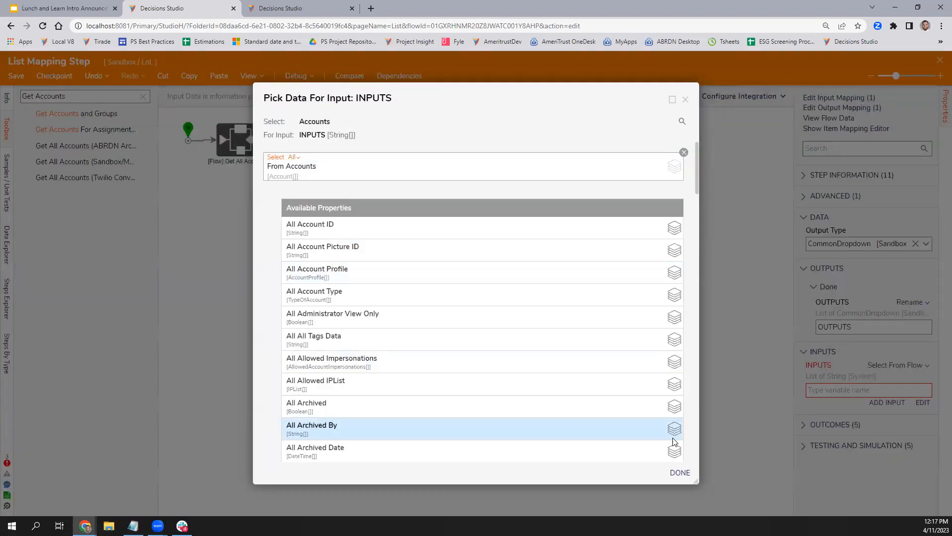
{"action": "left_click", "coordinate": [678, 472]}
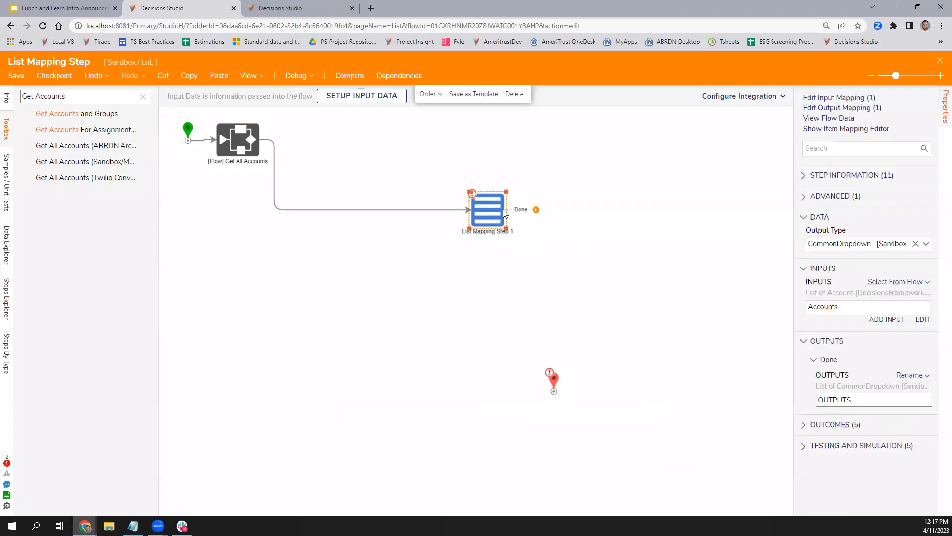
In the list mapping step's item mapping, set ITEM to Build Data and close the mapping editor
{"action": "left_click", "coordinate": [861, 129]}
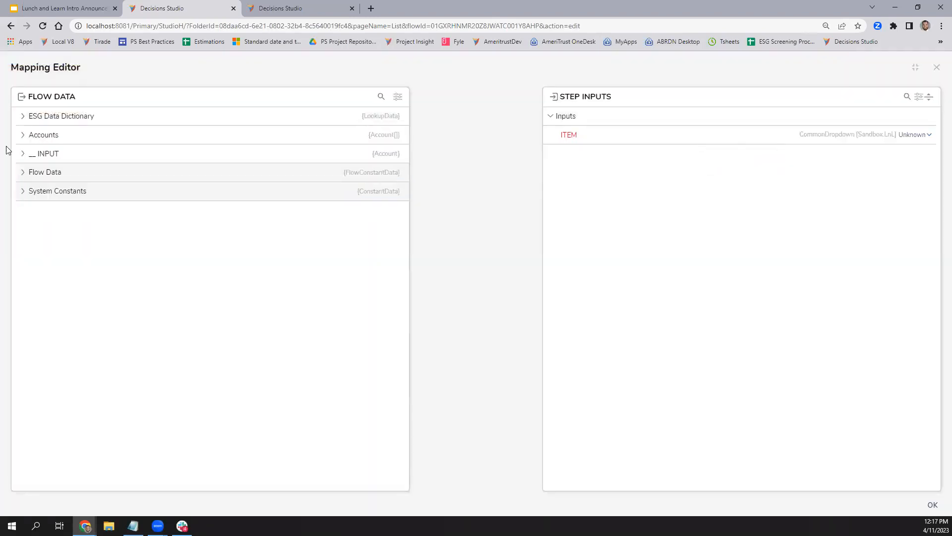
{"action": "left_click", "coordinate": [24, 154]}
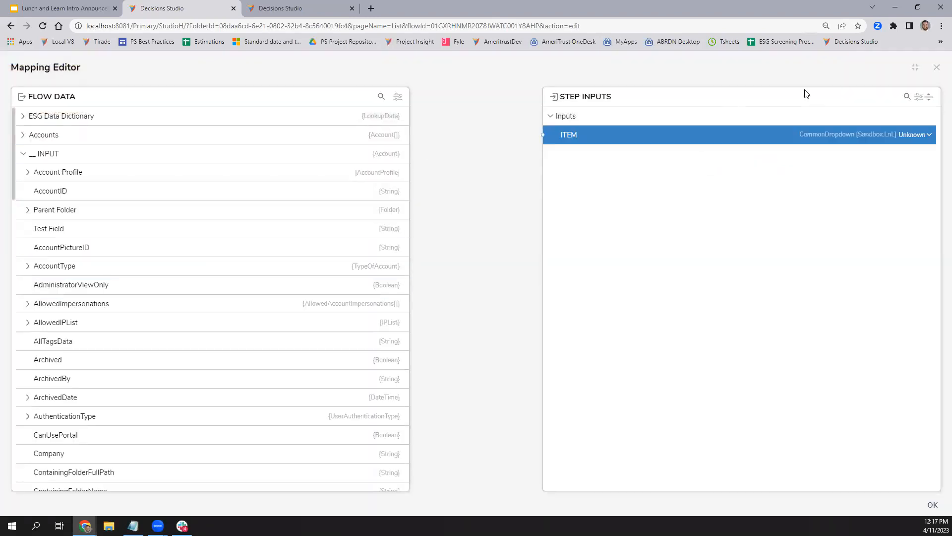
{"action": "left_click", "coordinate": [903, 134]}
{"action": "left_click", "coordinate": [875, 130]}
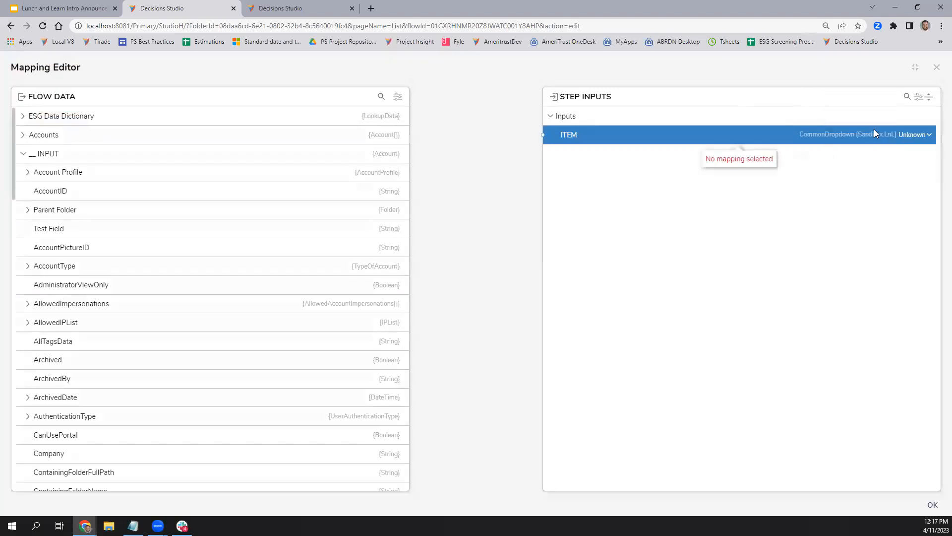
{"action": "left_click", "coordinate": [924, 134]}
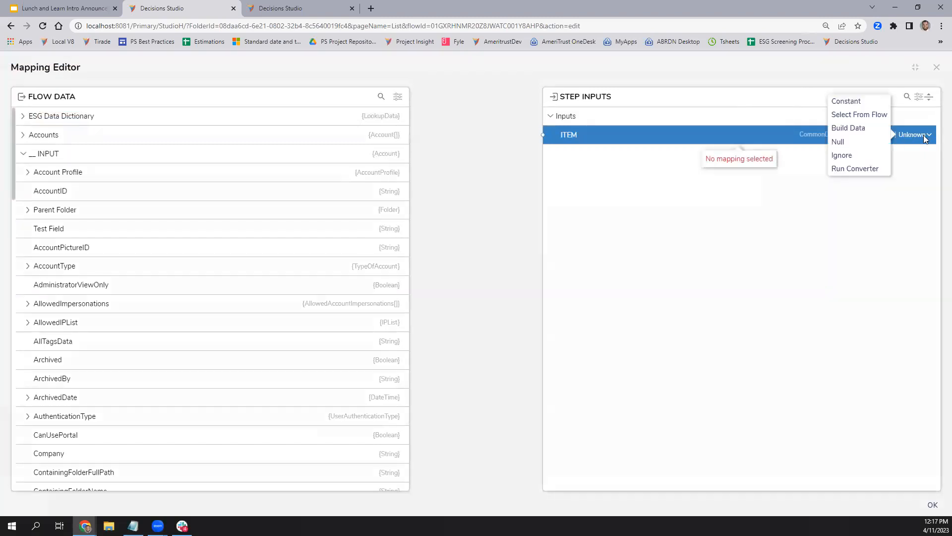
{"action": "left_click", "coordinate": [848, 128]}
{"action": "left_click", "coordinate": [549, 116]}
{"action": "left_click", "coordinate": [549, 116]}
{"action": "scroll", "coordinate": [213, 447], "scroll_direction": "down", "scroll_amount": 2}
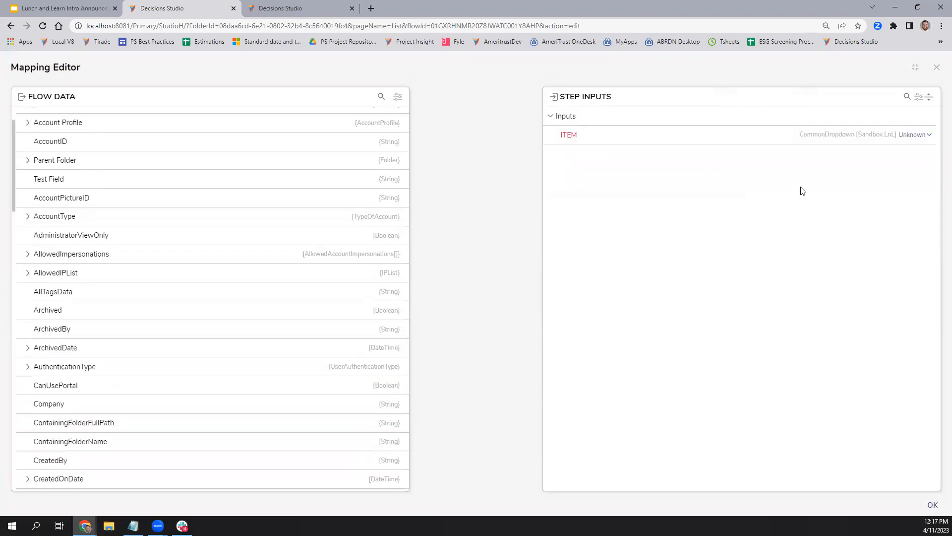
{"action": "left_click", "coordinate": [922, 135]}
{"action": "left_click", "coordinate": [864, 129]}
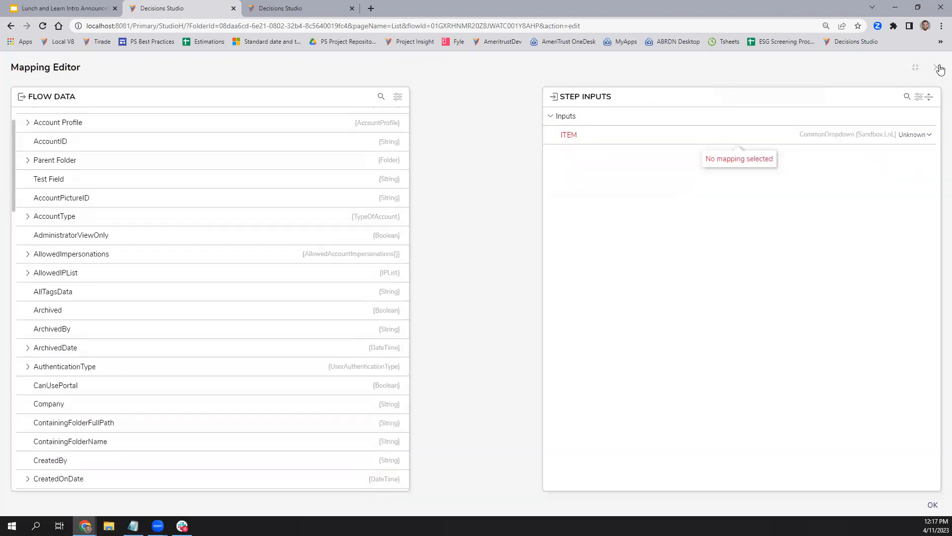
{"action": "left_click", "coordinate": [936, 67]}
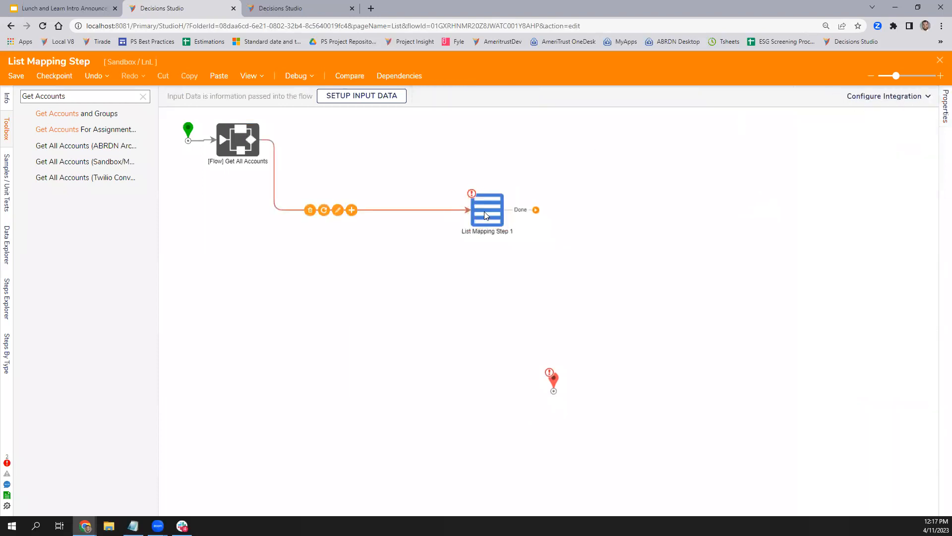
Move the list mapping step nearer to Get All Accounts and map __INPUT's EmailAddress to FieldName in its item mapping
{"action": "left_click_drag", "start_coordinate": [511, 211], "coordinate": [454, 234]}
{"action": "left_click", "coordinate": [856, 130]}
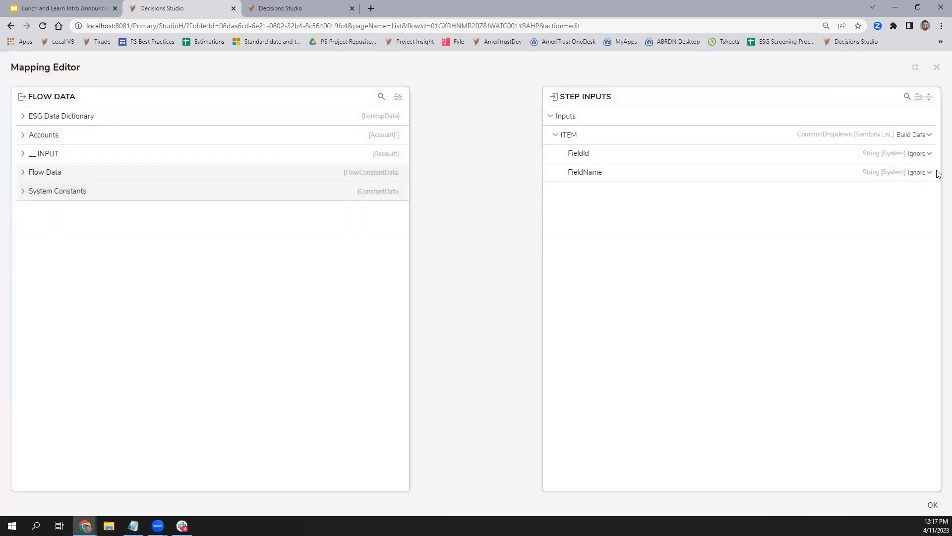
{"action": "left_click", "coordinate": [23, 153]}
{"action": "scroll", "coordinate": [126, 296], "scroll_direction": "down", "scroll_amount": 6}
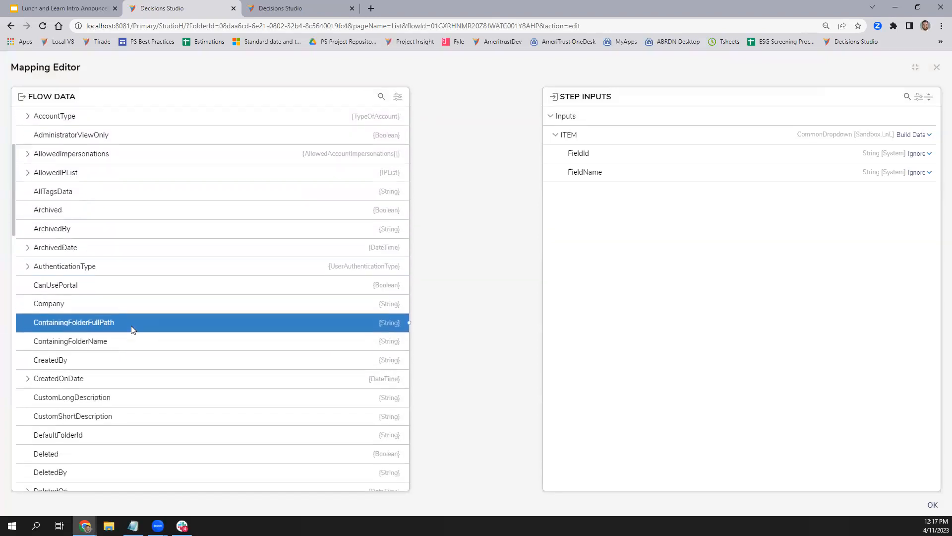
{"action": "scroll", "coordinate": [97, 390], "scroll_direction": "down", "scroll_amount": 3}
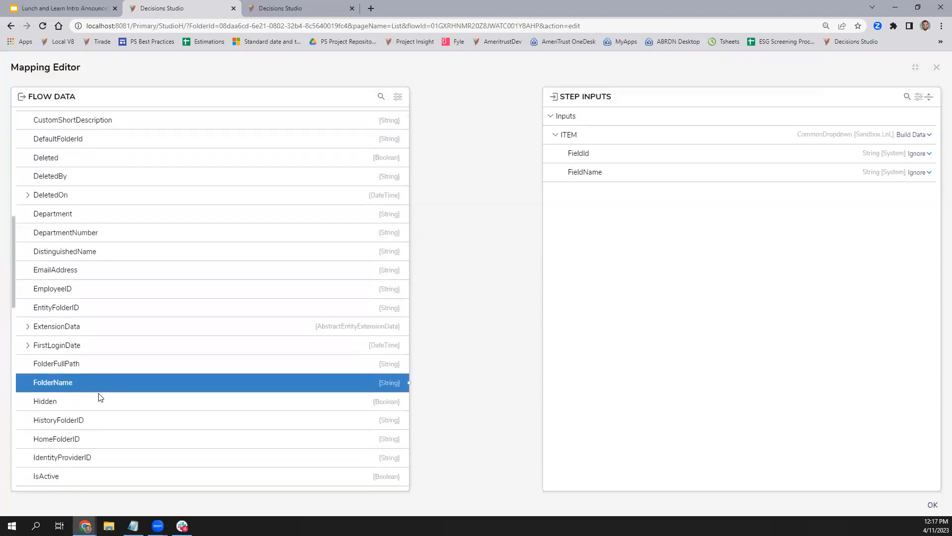
{"action": "scroll", "coordinate": [99, 397], "scroll_direction": "up", "scroll_amount": 3}
{"action": "left_click_drag", "start_coordinate": [101, 417], "coordinate": [559, 170]}
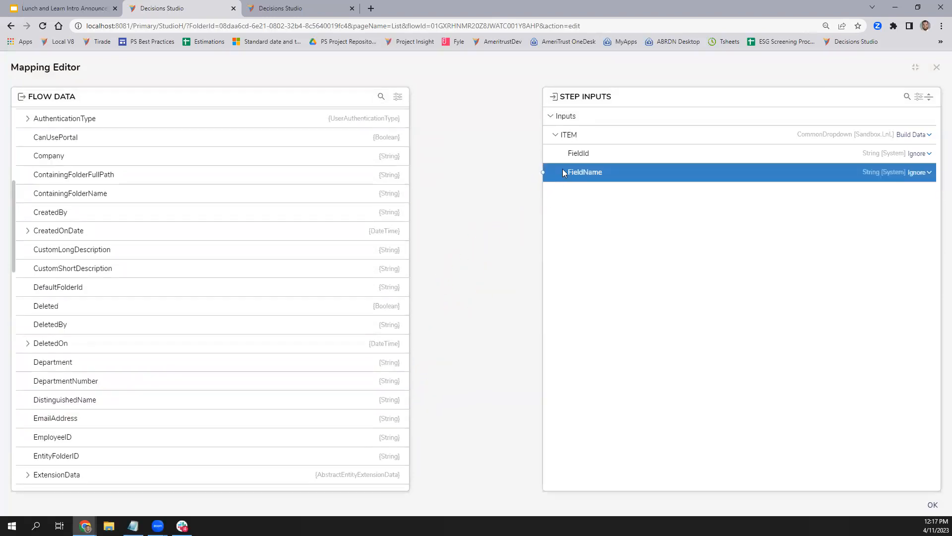
Map __INPUT's AccountID to FieldId with Select From Flow and close the mapping editor
{"action": "left_click", "coordinate": [261, 213]}
{"action": "scroll", "coordinate": [223, 193], "scroll_direction": "down", "scroll_amount": 3}
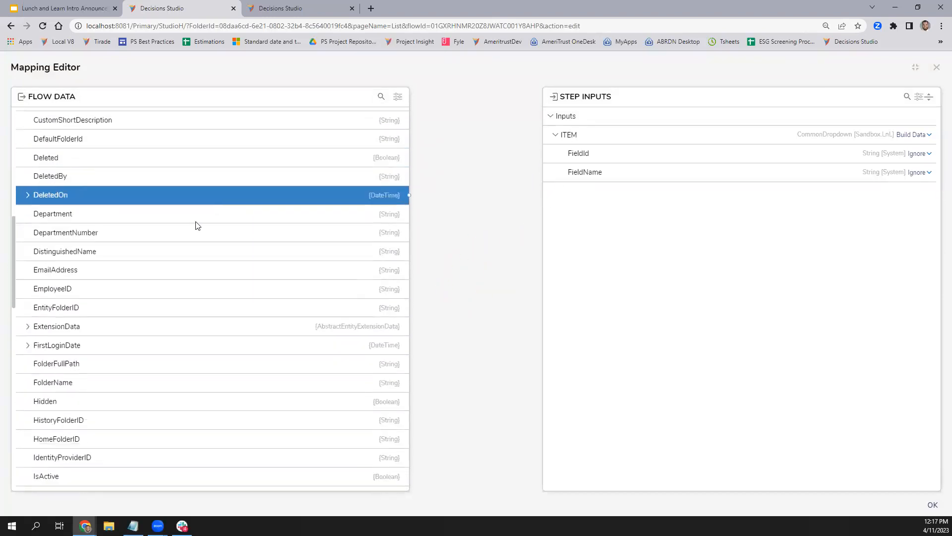
{"action": "scroll", "coordinate": [102, 285], "scroll_direction": "down", "scroll_amount": 7}
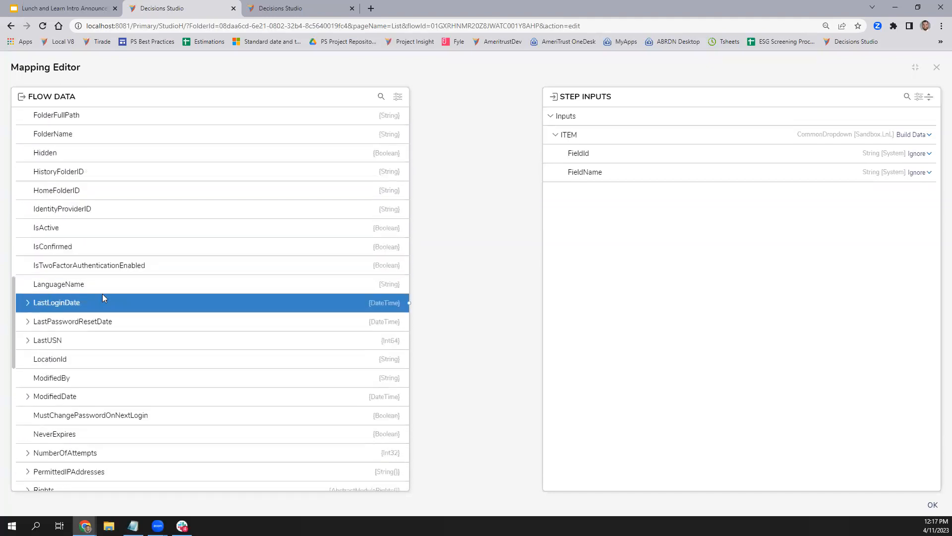
{"action": "scroll", "coordinate": [103, 298], "scroll_direction": "down", "scroll_amount": 8}
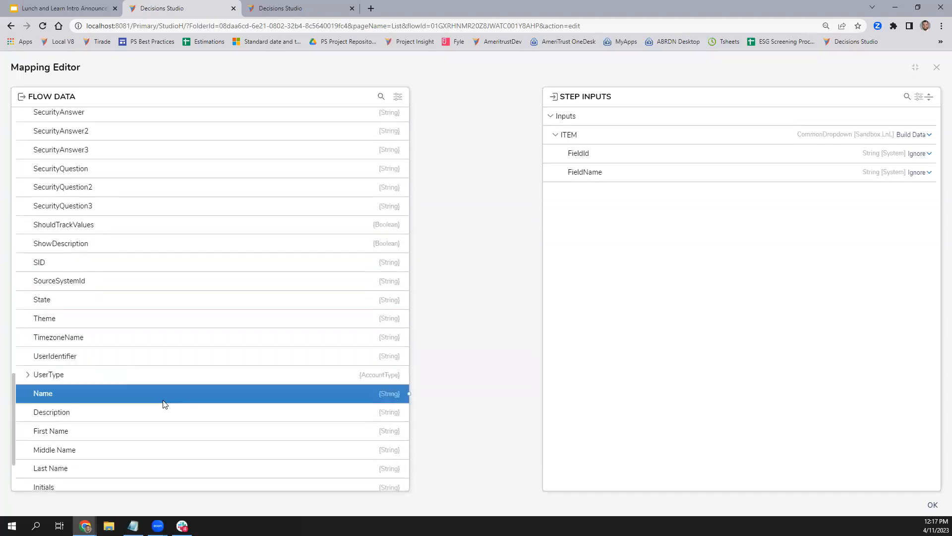
{"action": "scroll", "coordinate": [165, 406], "scroll_direction": "up", "scroll_amount": 20}
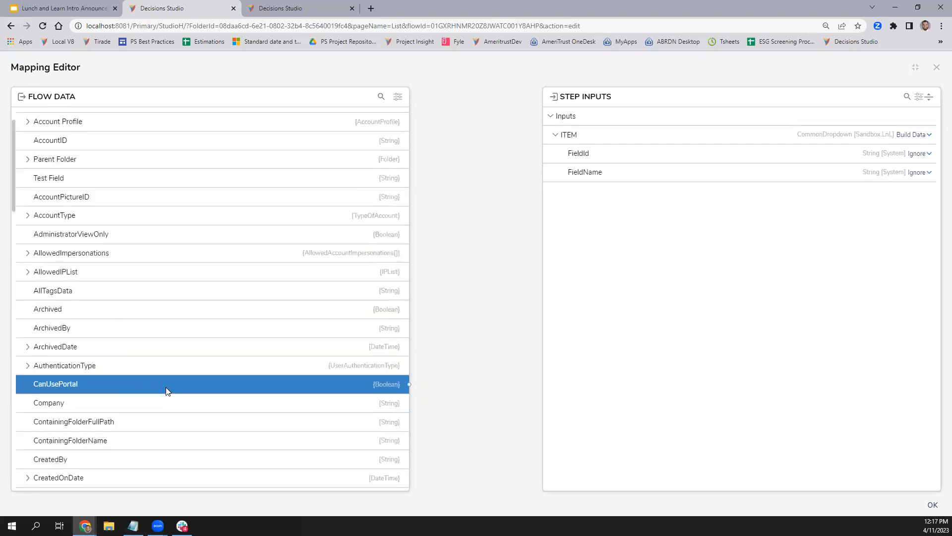
{"action": "left_click_drag", "start_coordinate": [90, 196], "coordinate": [543, 154]}
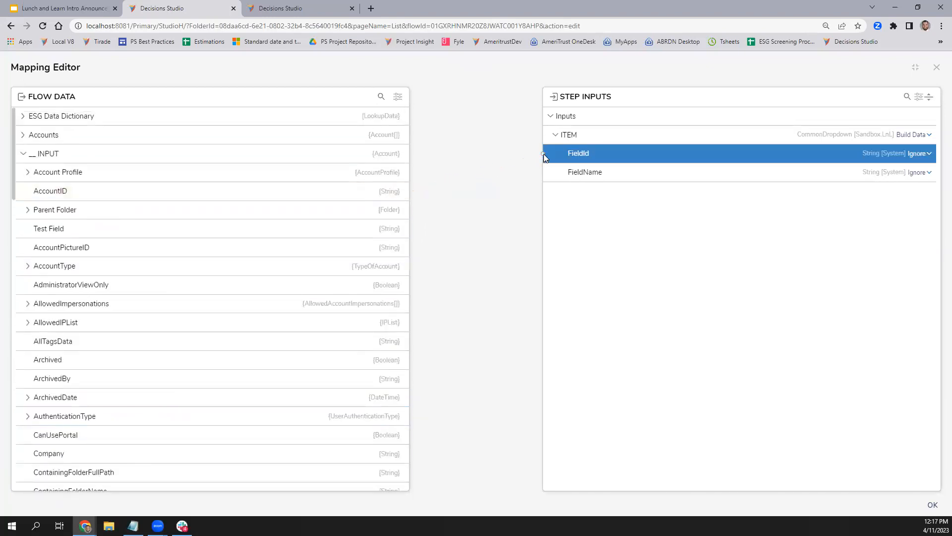
{"action": "left_click", "coordinate": [918, 153]}
{"action": "left_click", "coordinate": [861, 133]}
{"action": "left_click", "coordinate": [922, 154]}
{"action": "left_click", "coordinate": [937, 67]}
{"action": "left_click", "coordinate": [937, 68]}
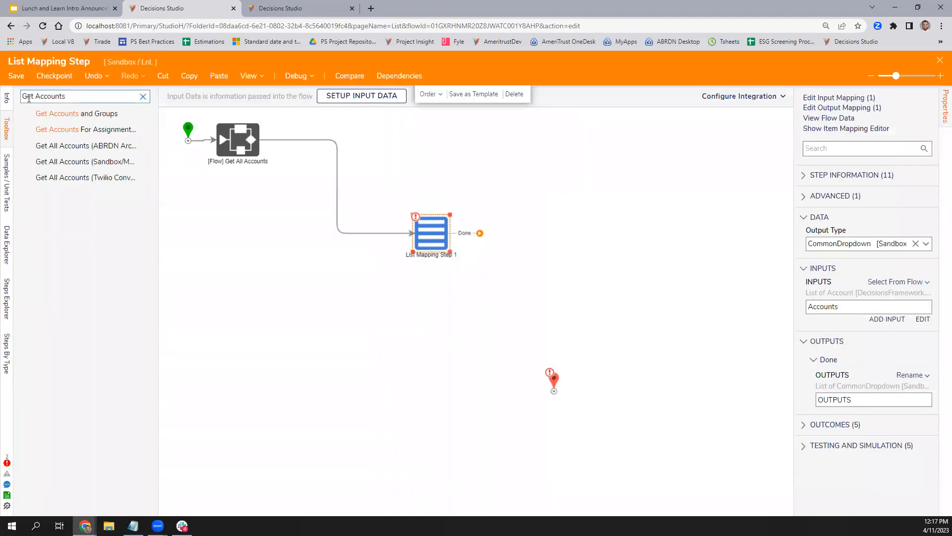
Save the List Mapping Step flow and reload it in the designer, breaking the object lock
{"action": "left_click", "coordinate": [16, 76]}
{"action": "left_click", "coordinate": [591, 328]}
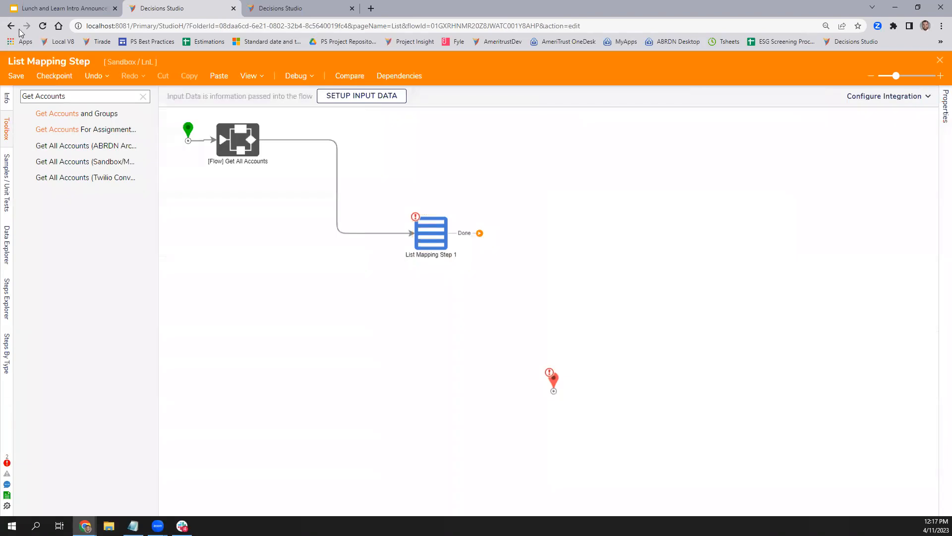
{"action": "left_click", "coordinate": [42, 27]}
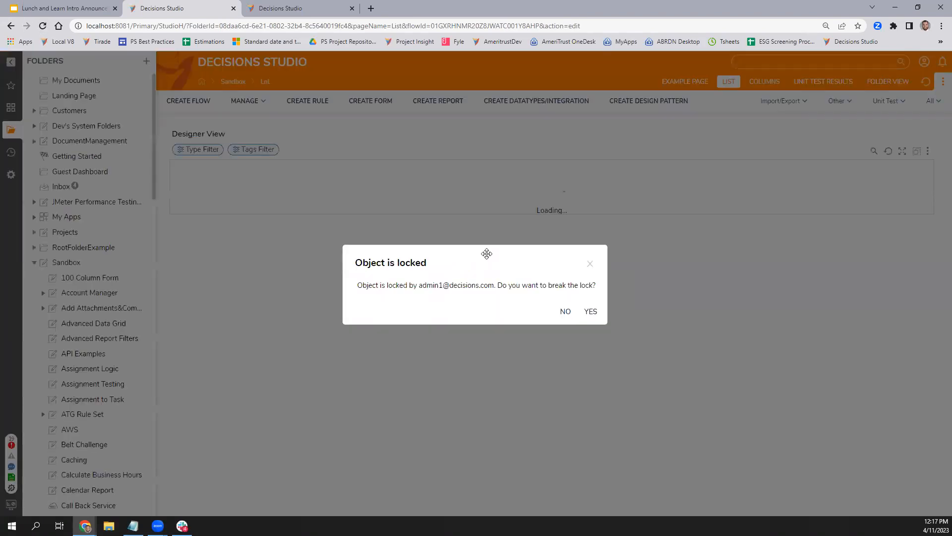
{"action": "left_click", "coordinate": [591, 312]}
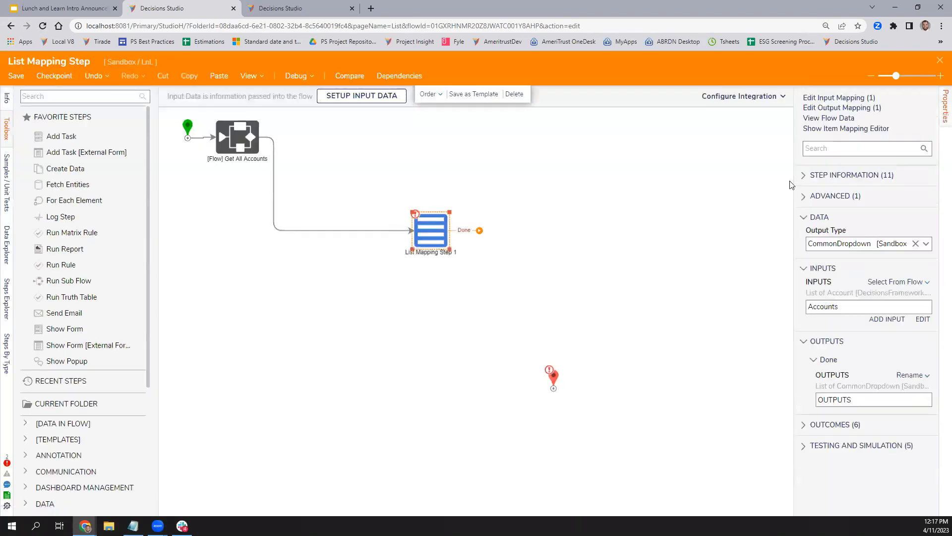
Review the FieldId and FieldName mappings from __INPUT in the list mapping step's item mapping and close the editor
{"action": "left_click", "coordinate": [846, 129]}
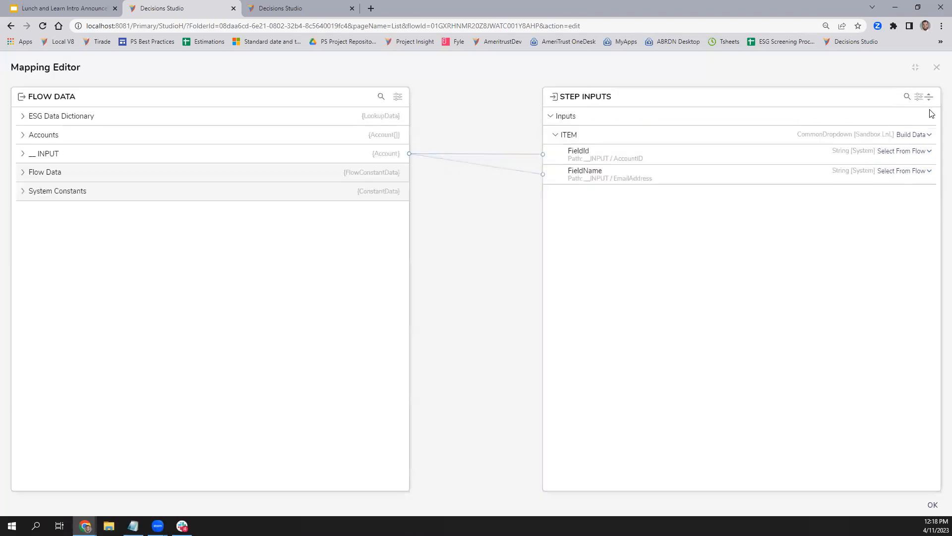
{"action": "left_click", "coordinate": [23, 153]}
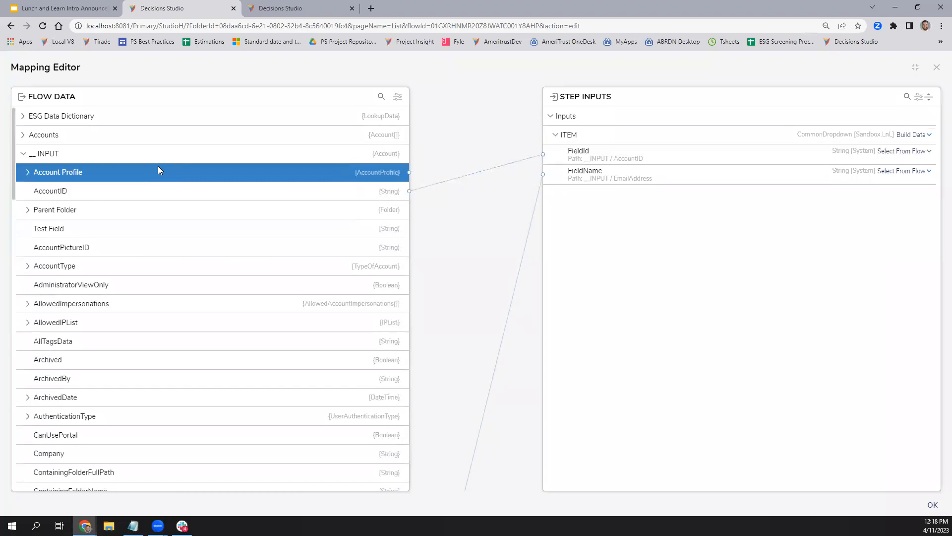
{"action": "left_click", "coordinate": [127, 192]}
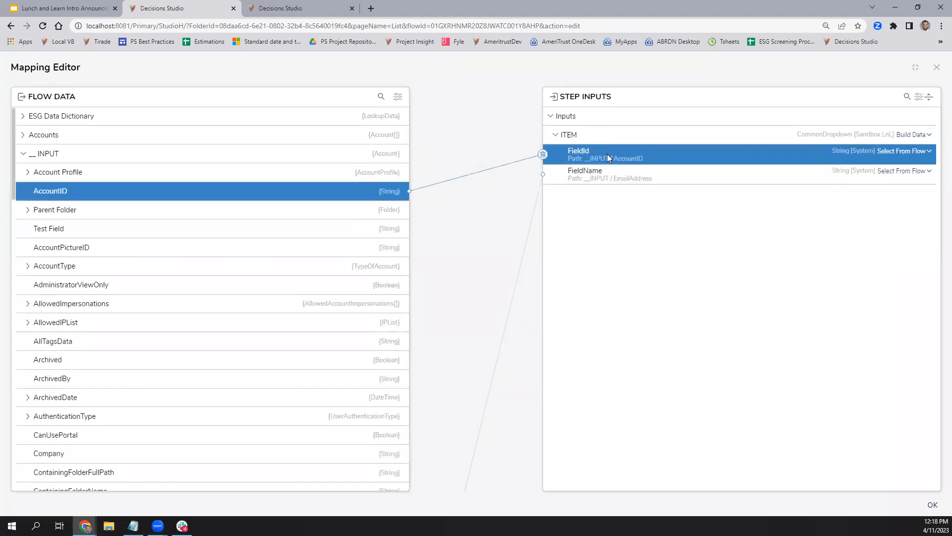
{"action": "scroll", "coordinate": [352, 334], "scroll_direction": "down", "scroll_amount": 4}
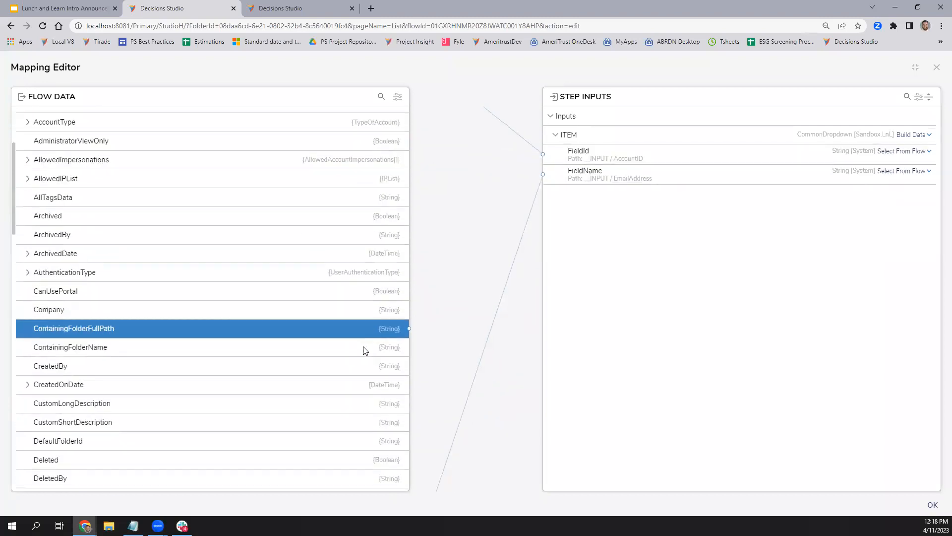
{"action": "left_click", "coordinate": [936, 68]}
Connect the list mapping step's Done outcome to the end step and run the flow in the debugger
{"action": "left_click_drag", "start_coordinate": [479, 230], "coordinate": [553, 388]}
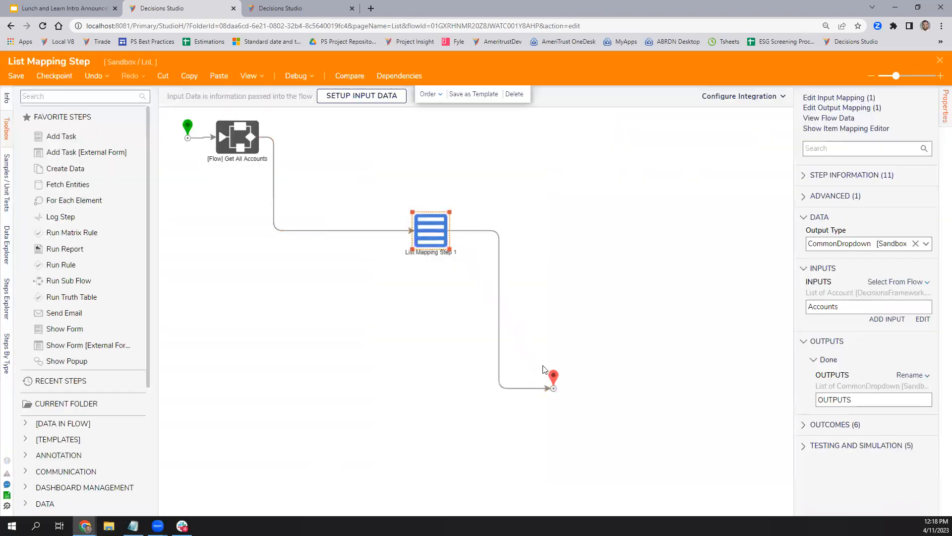
{"action": "left_click", "coordinate": [297, 76]}
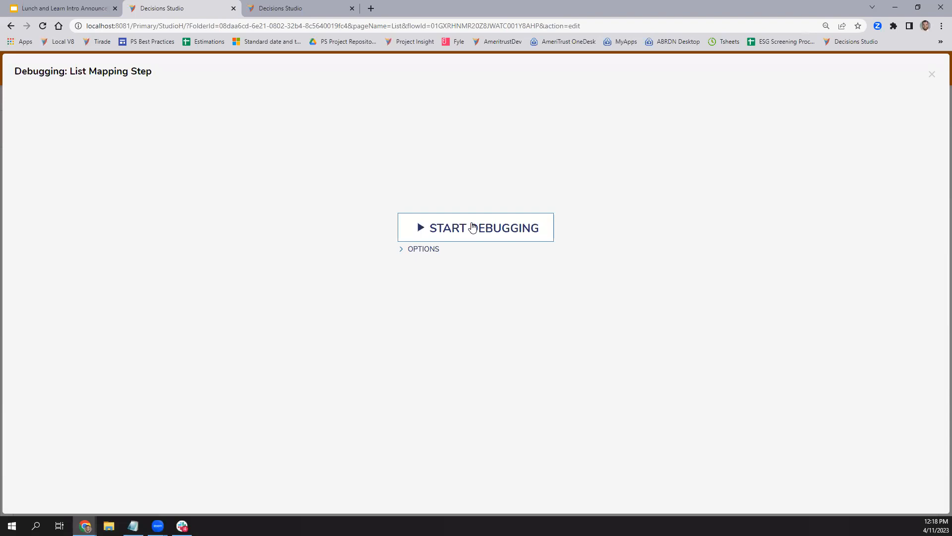
{"action": "left_click", "coordinate": [474, 226]}
Examine the list mapping step's output data in an enlarged window and close the debugger
{"action": "left_click", "coordinate": [450, 230]}
{"action": "left_click", "coordinate": [597, 262]}
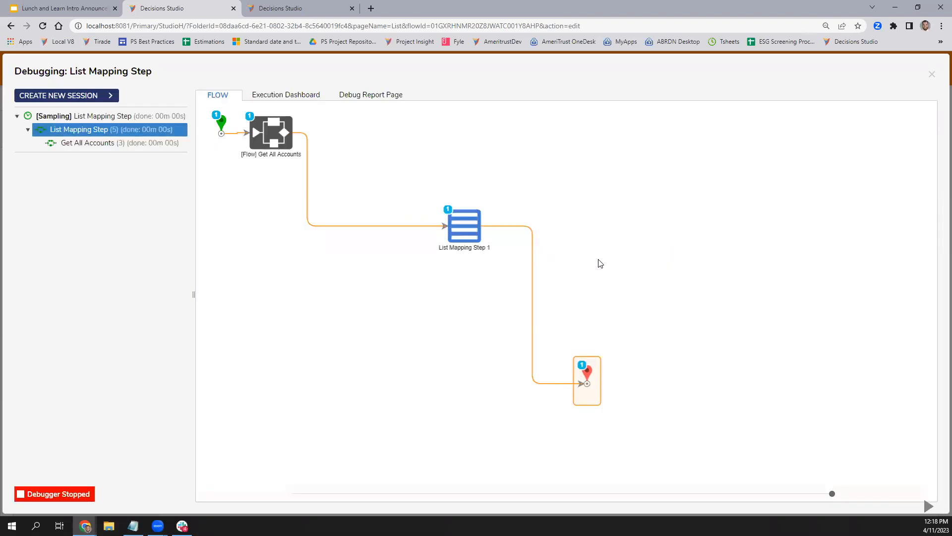
{"action": "scroll", "coordinate": [538, 296], "scroll_direction": "down", "scroll_amount": 5}
{"action": "scroll", "coordinate": [544, 296], "scroll_direction": "down", "scroll_amount": 1}
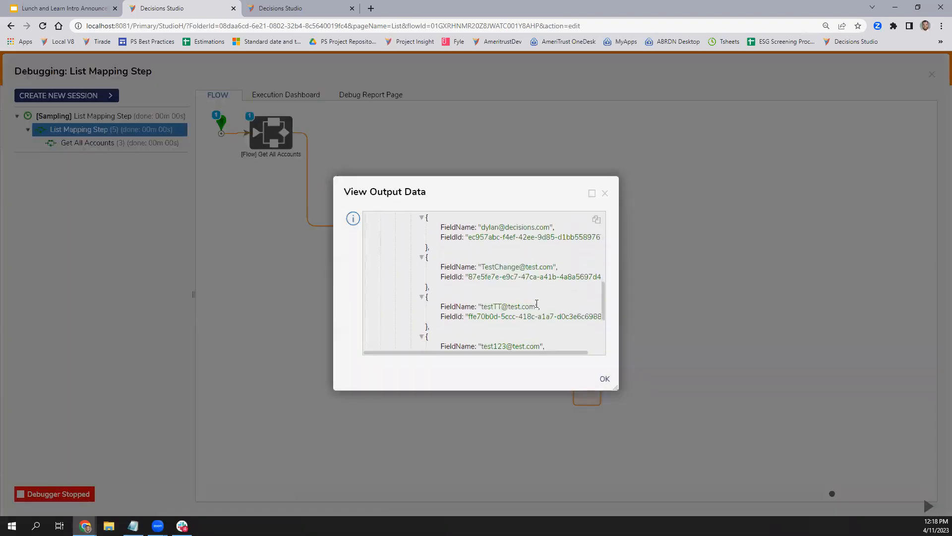
{"action": "left_click_drag", "start_coordinate": [486, 179], "coordinate": [470, 87]}
{"action": "left_click_drag", "start_coordinate": [598, 296], "coordinate": [749, 384]}
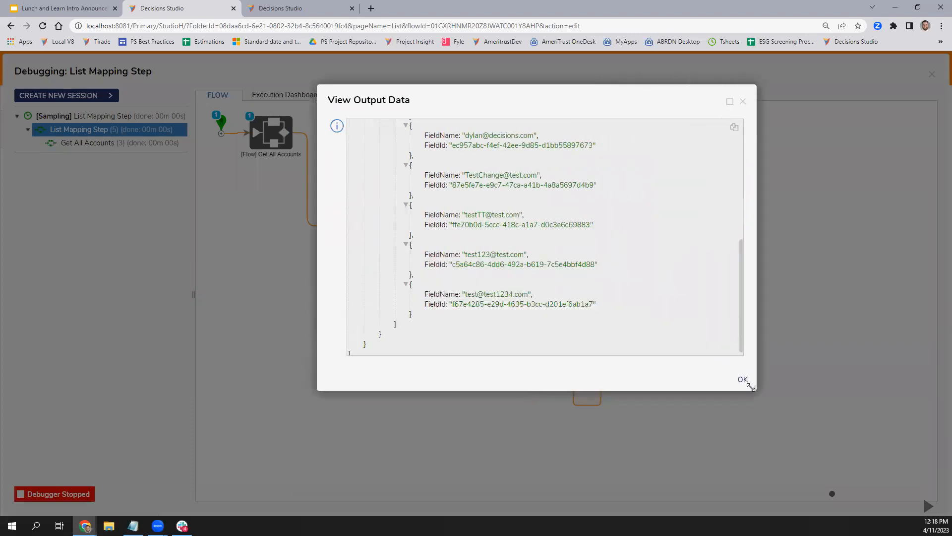
{"action": "scroll", "coordinate": [686, 329], "scroll_direction": "up", "scroll_amount": 10}
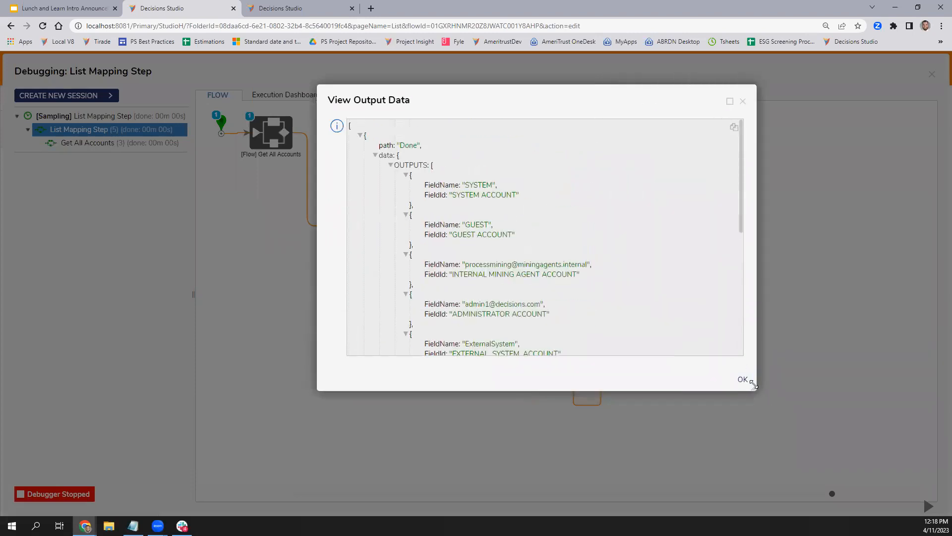
{"action": "left_click", "coordinate": [741, 379]}
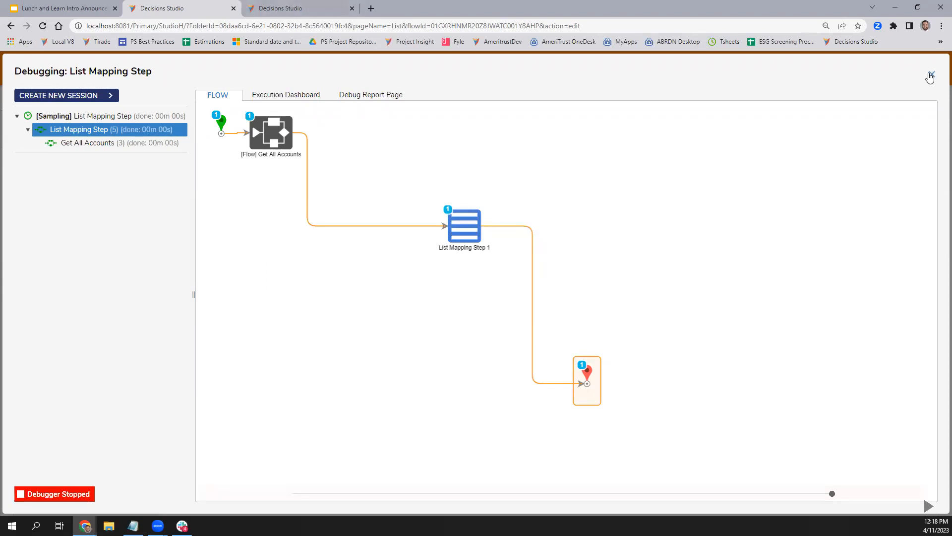
{"action": "left_click", "coordinate": [930, 78]}
Move the end step and the list mapping step closer to Get All Accounts, and save and close the flow
{"action": "left_click_drag", "start_coordinate": [555, 380], "coordinate": [499, 224]}
{"action": "left_click_drag", "start_coordinate": [435, 237], "coordinate": [358, 141]}
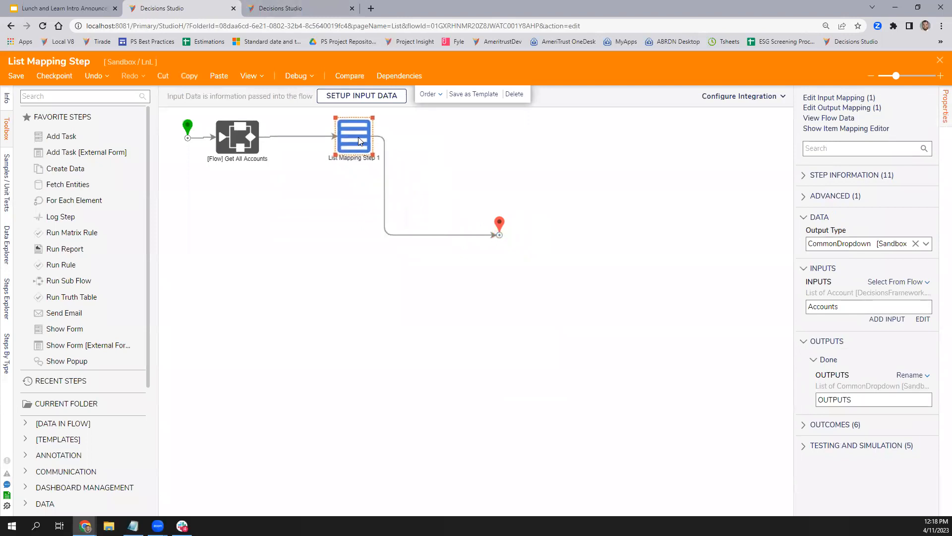
{"action": "left_click", "coordinate": [239, 144]}
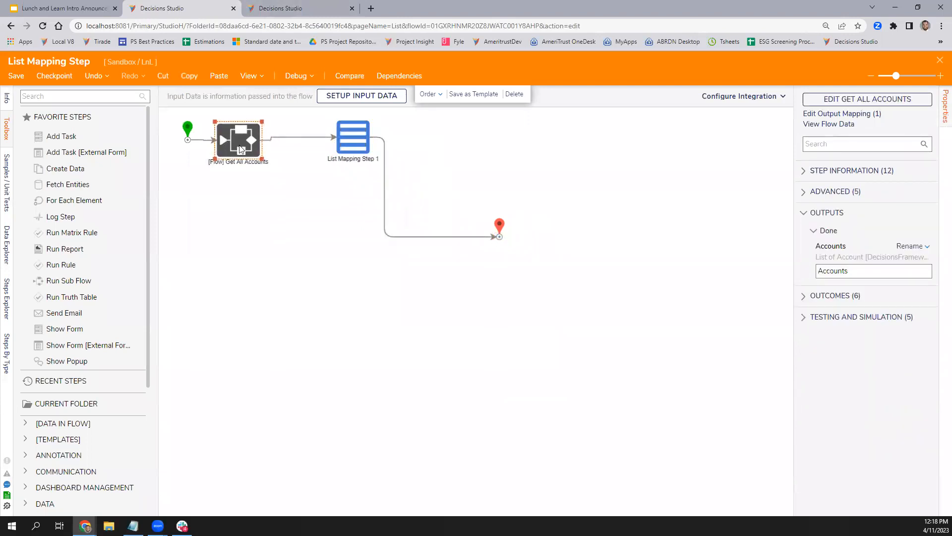
{"action": "left_click", "coordinate": [349, 143]}
{"action": "left_click", "coordinate": [940, 60]}
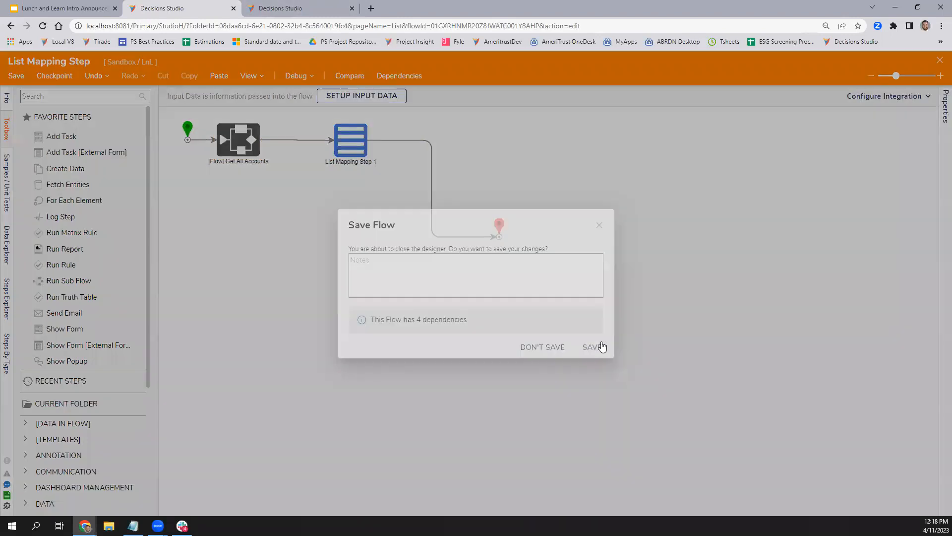
{"action": "left_click", "coordinate": [593, 348]}
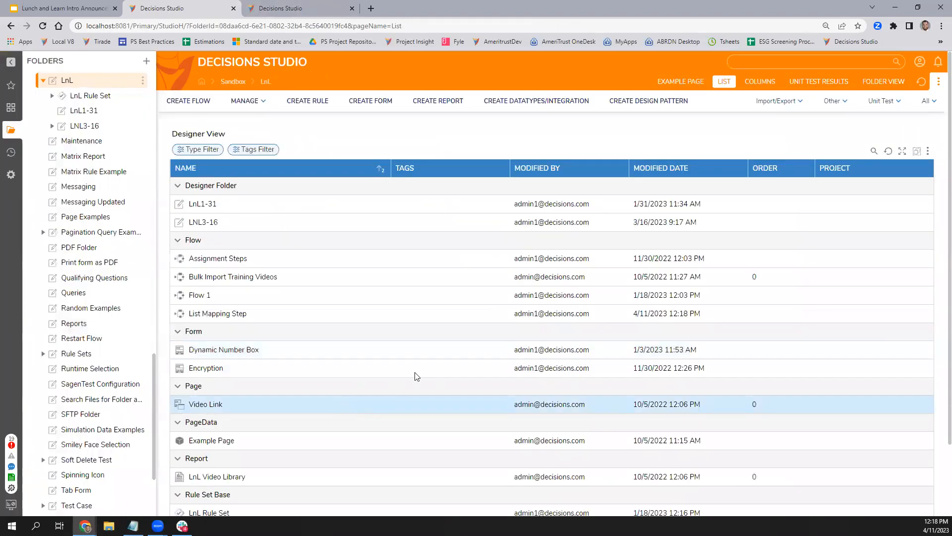
Open the Rule Sets folder in the Sandbox
{"action": "left_click", "coordinate": [44, 81]}
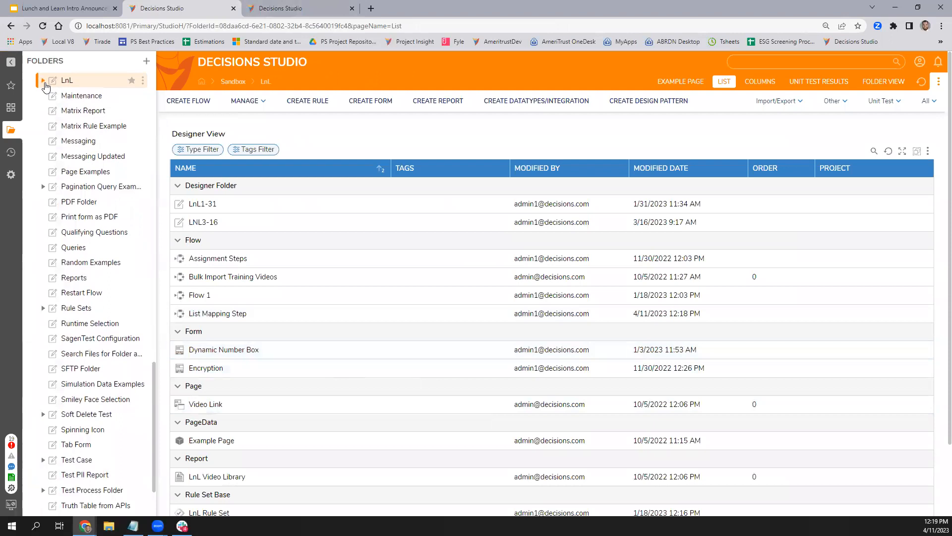
{"action": "left_click", "coordinate": [44, 81]}
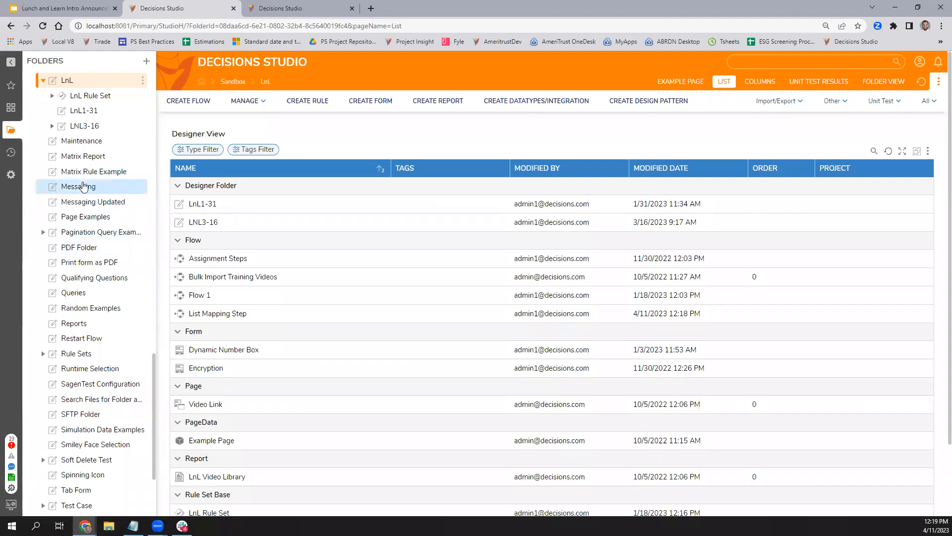
{"action": "scroll", "coordinate": [83, 184], "scroll_direction": "up", "scroll_amount": 2}
{"action": "scroll", "coordinate": [84, 184], "scroll_direction": "down", "scroll_amount": 1}
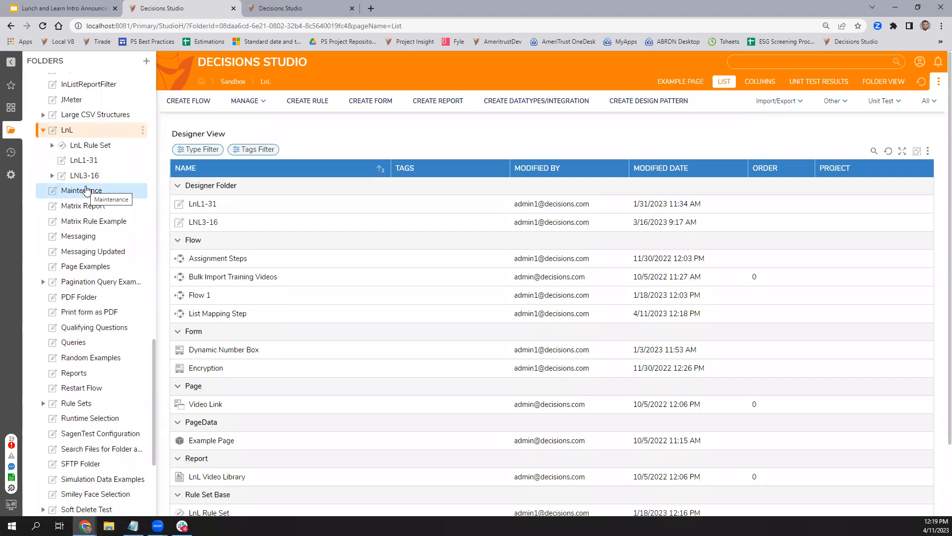
{"action": "scroll", "coordinate": [102, 277], "scroll_direction": "down", "scroll_amount": 3}
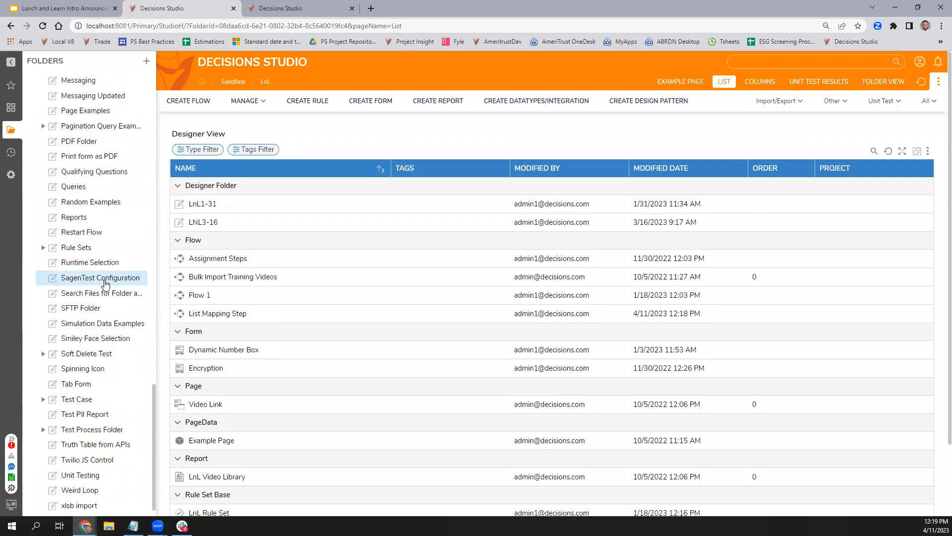
{"action": "scroll", "coordinate": [84, 446], "scroll_direction": "up", "scroll_amount": 1}
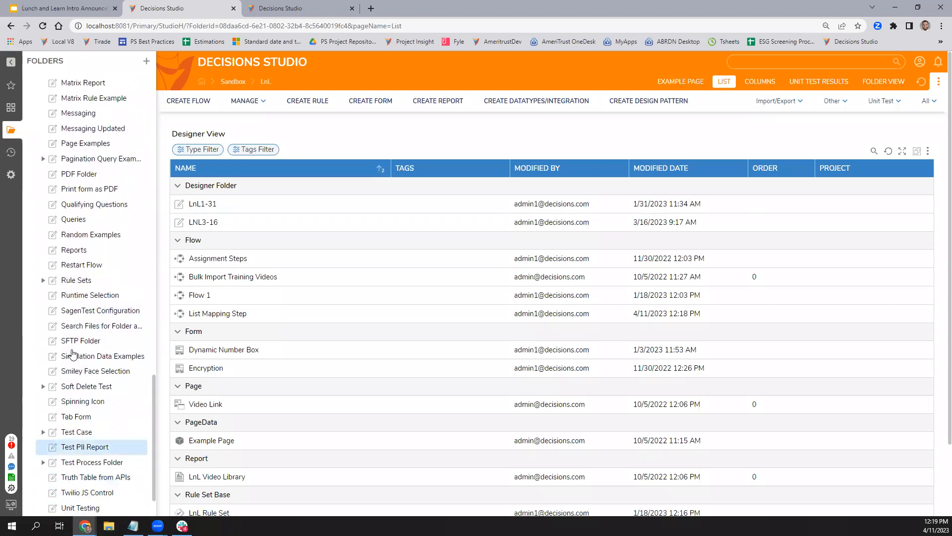
{"action": "left_click", "coordinate": [77, 280]}
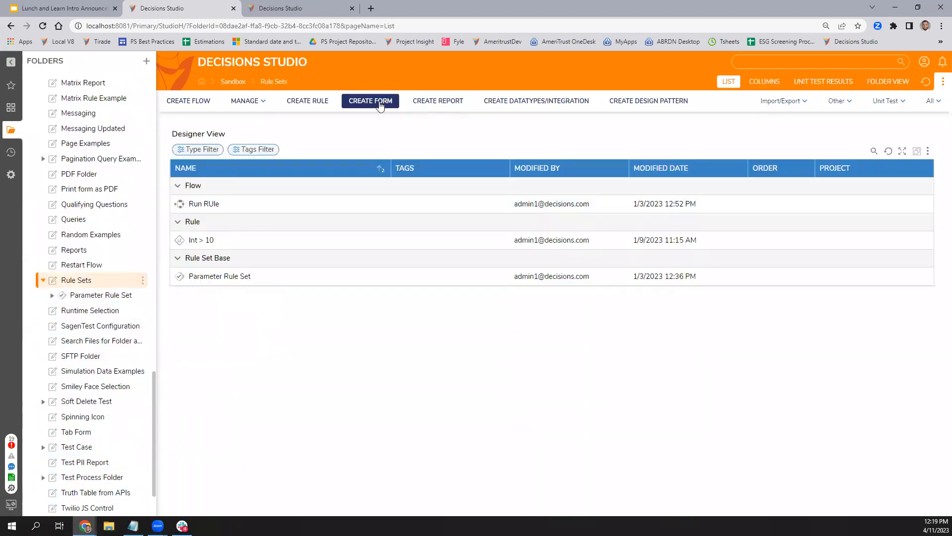
Create a rule set named "LnL New Example Rule Set" in the Rule Sets folder
{"action": "left_click", "coordinate": [325, 105]}
{"action": "left_click", "coordinate": [281, 298]}
{"action": "left_click", "coordinate": [427, 198]}
{"action": "type", "text": "Evalu"}
{"action": "key", "text": "BackSpace"}
{"action": "key", "text": "BackSpace"}
{"action": "key", "text": "BackSpace"}
{"action": "key", "text": "BackSpace"}
{"action": "key", "text": "BackSpace"}
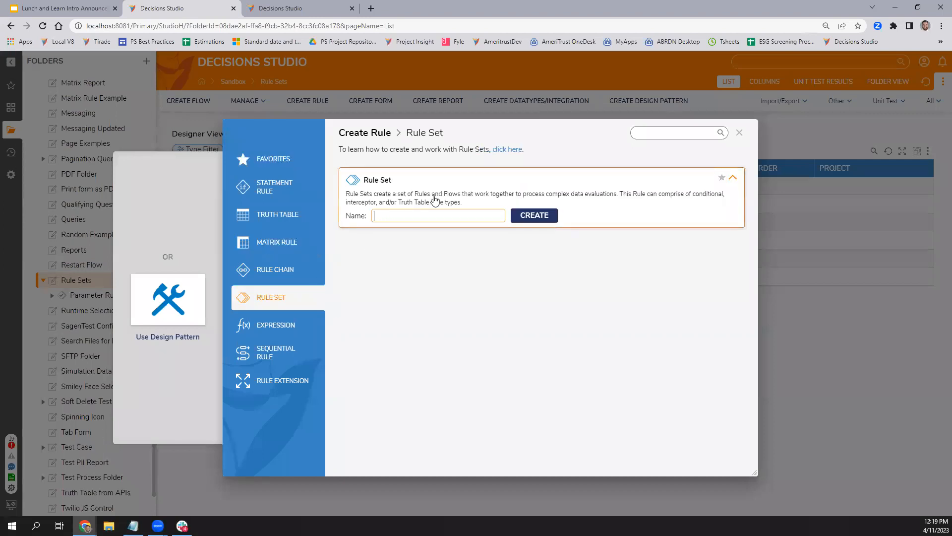
{"action": "type", "text": "LnL New Example Rule Set"}
{"action": "key", "text": "Return"}
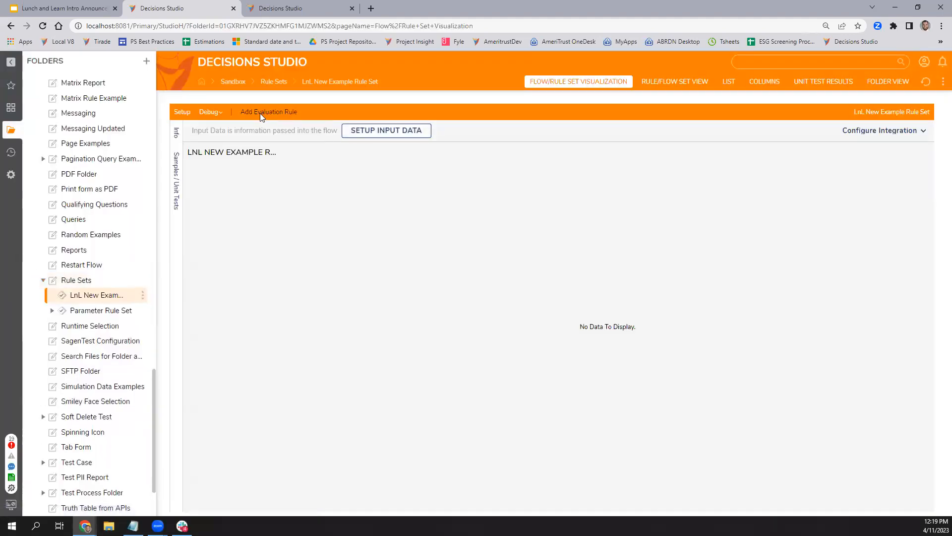
Add a FirstName input of type String [Text] to the rule set's input data
{"action": "left_click", "coordinate": [384, 132]}
{"action": "type", "text": "Fi"}
{"action": "key", "text": "BackSpace"}
{"action": "key", "text": "BackSpace"}
{"action": "type", "text": "First"}
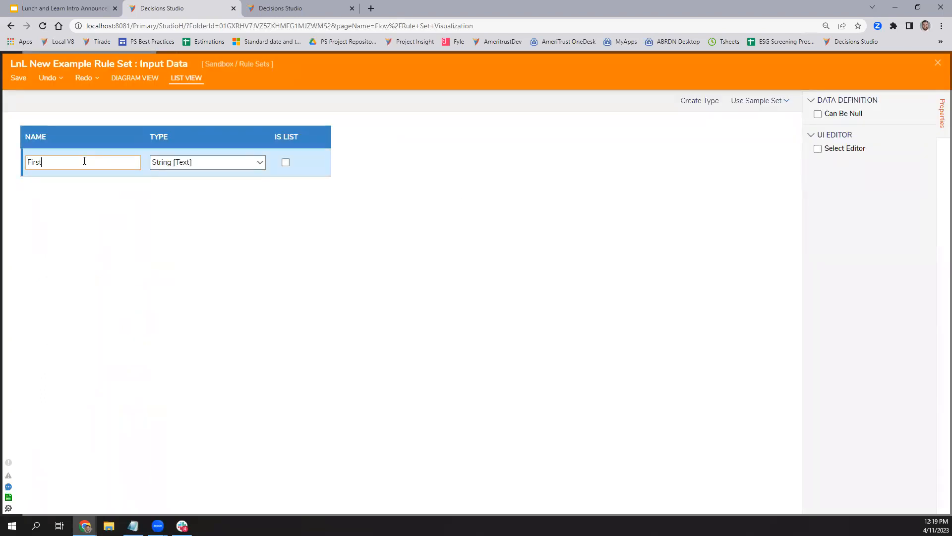
{"action": "type", "text": "Name"}
{"action": "key", "text": "Tab"}
{"action": "key", "text": "Tab"}
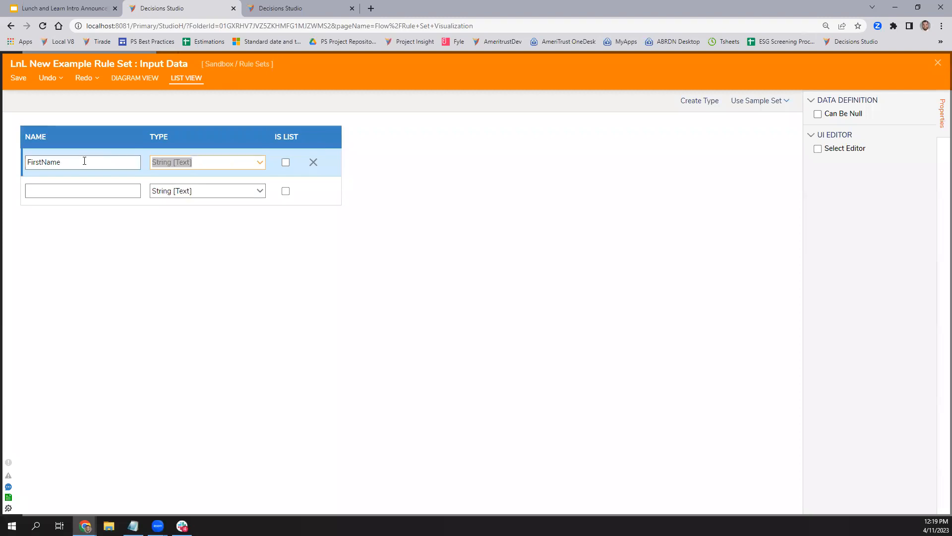
Add an Age input of type Decimal [Number], and save and close the rule set's input data
{"action": "type", "text": "Age"}
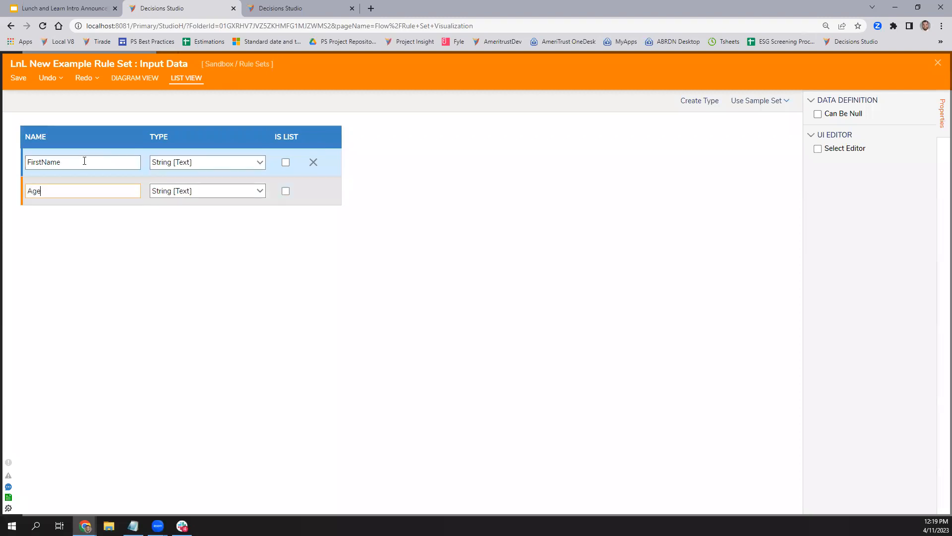
{"action": "double_click", "coordinate": [164, 192]}
{"action": "type", "text": "Decima"}
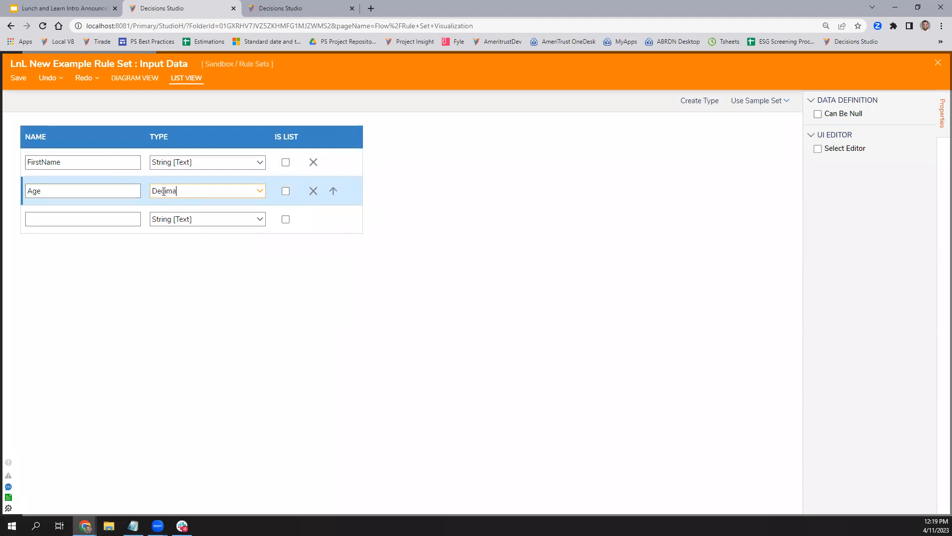
{"action": "left_click", "coordinate": [180, 207]}
{"action": "left_click", "coordinate": [18, 77]}
{"action": "left_click", "coordinate": [592, 306]}
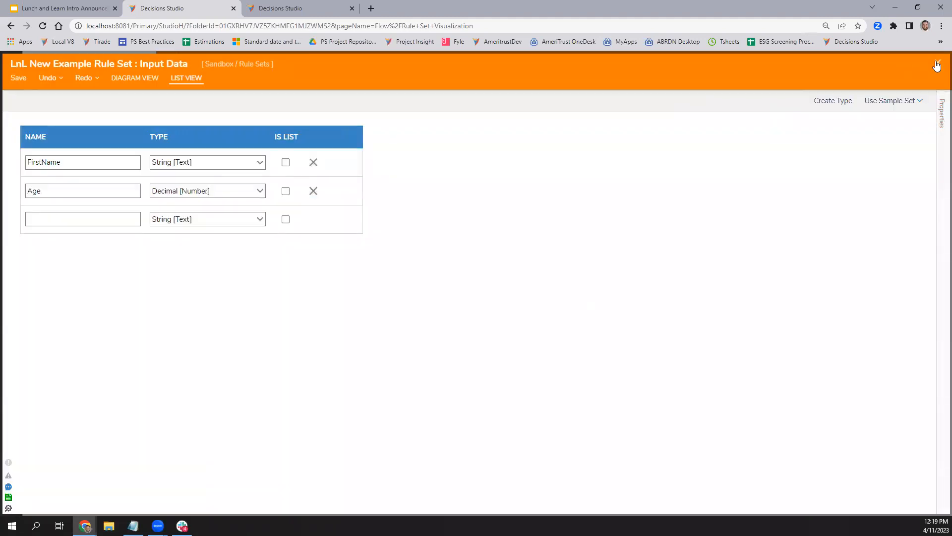
{"action": "left_click", "coordinate": [937, 63]}
Add an evaluation rule named "FirstName Contains" to the rule set
{"action": "left_click", "coordinate": [271, 110]}
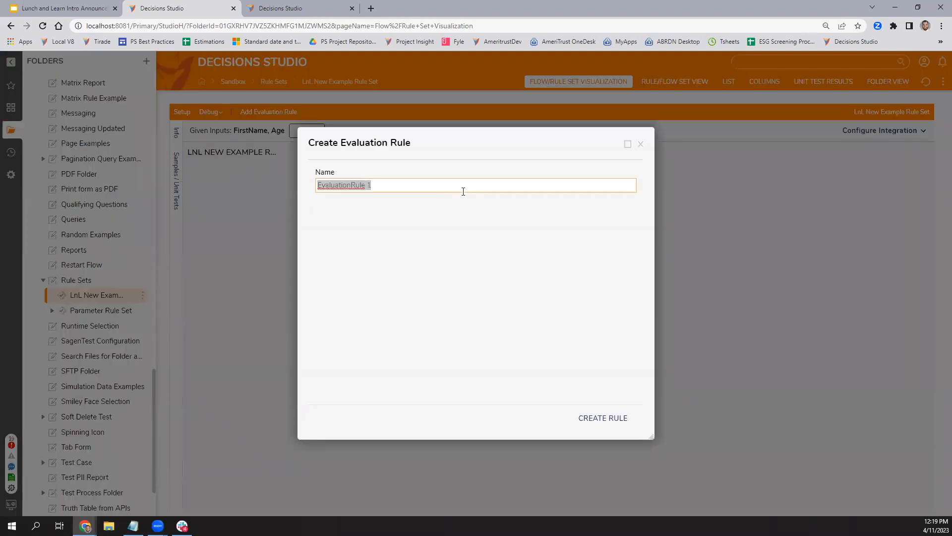
{"action": "type", "text": "FirstName"}
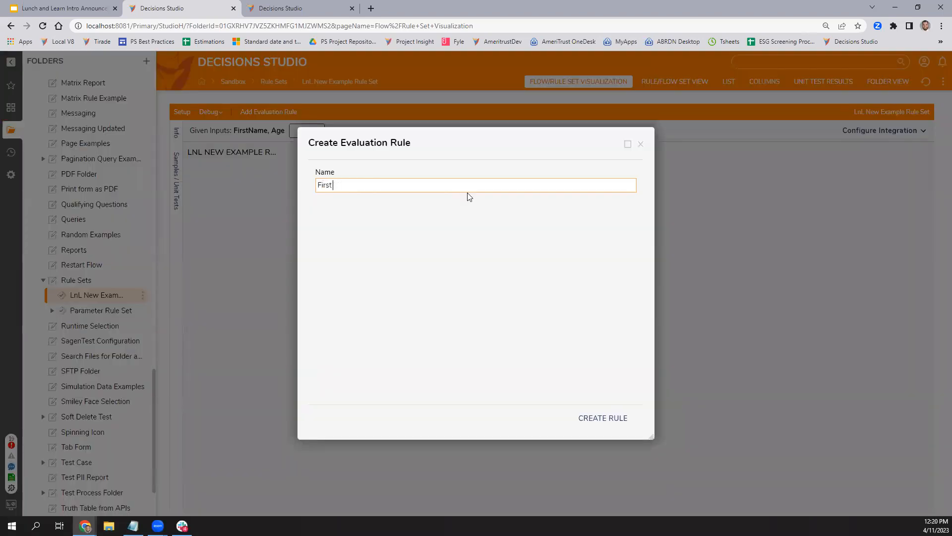
{"action": "type", "text": " Contains"}
{"action": "left_click", "coordinate": [634, 419]}
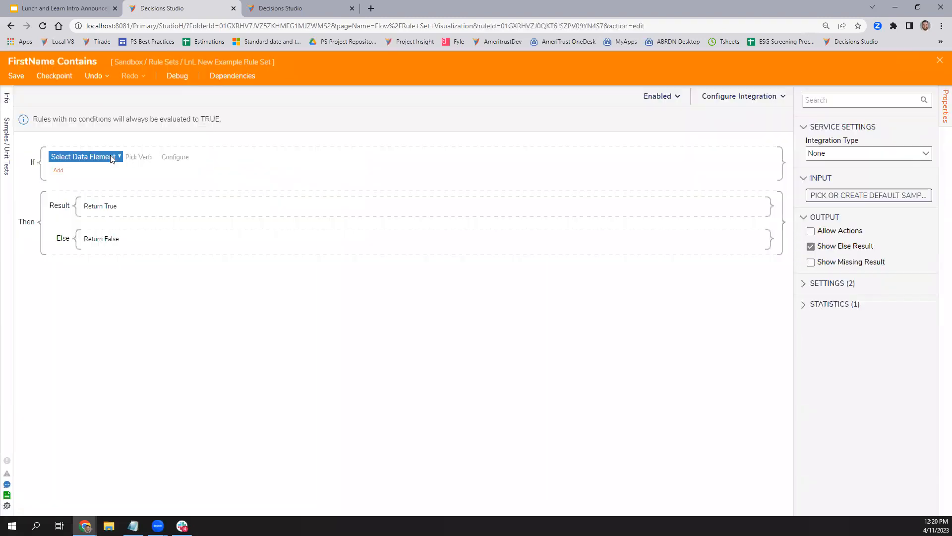
Define the rule's condition as FirstName Contains with a person's first name as the constant value
{"action": "left_click", "coordinate": [112, 157]}
{"action": "left_click", "coordinate": [79, 254]}
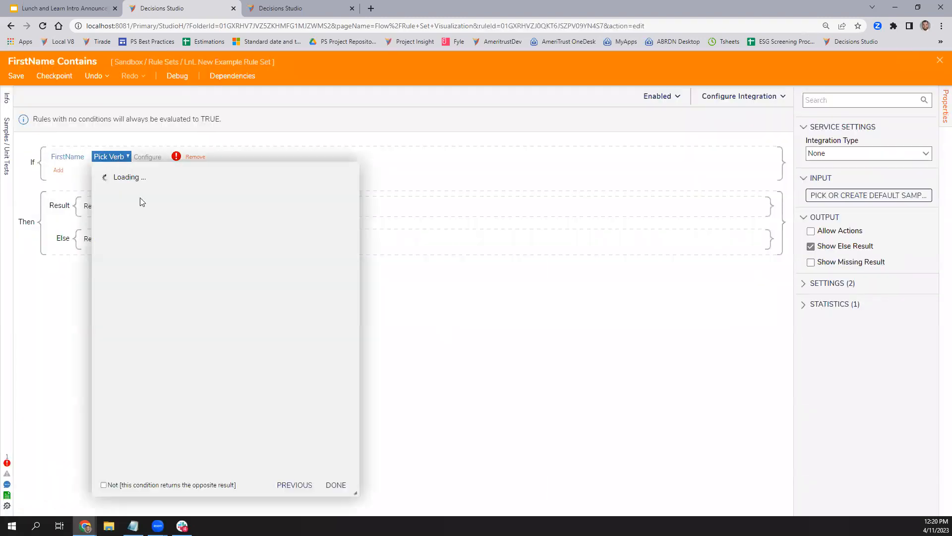
{"action": "left_click", "coordinate": [143, 338]}
{"action": "left_click", "coordinate": [399, 356]}
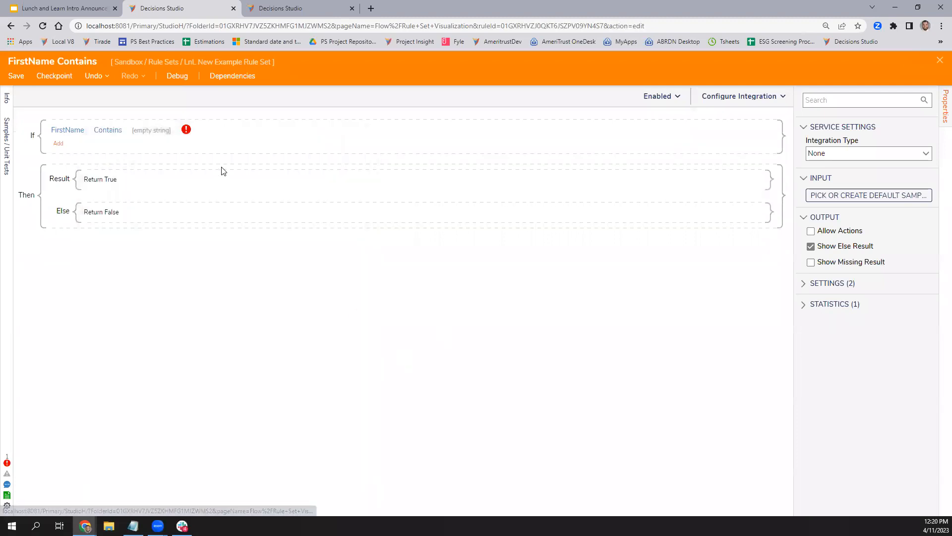
{"action": "left_click", "coordinate": [164, 130]}
{"action": "type", "text": "Dylan"}
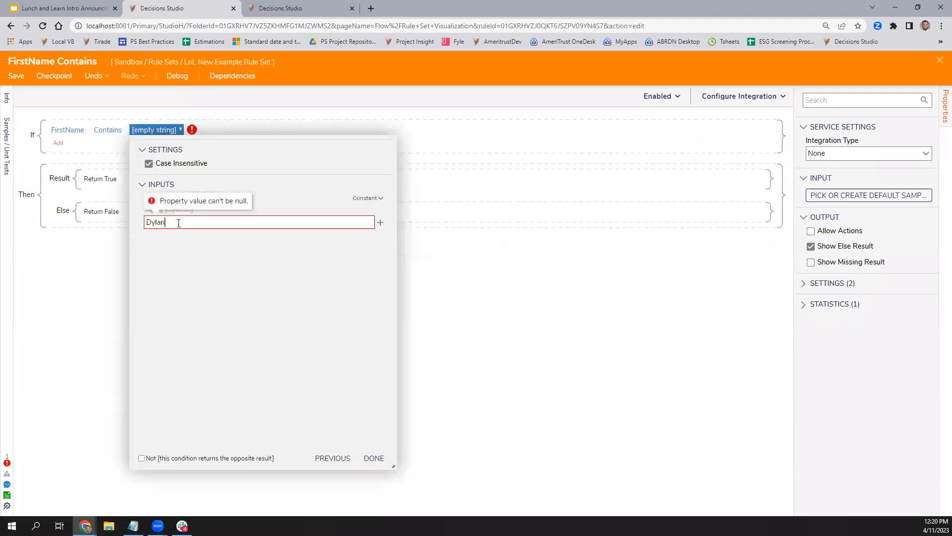
{"action": "key", "text": "Return"}
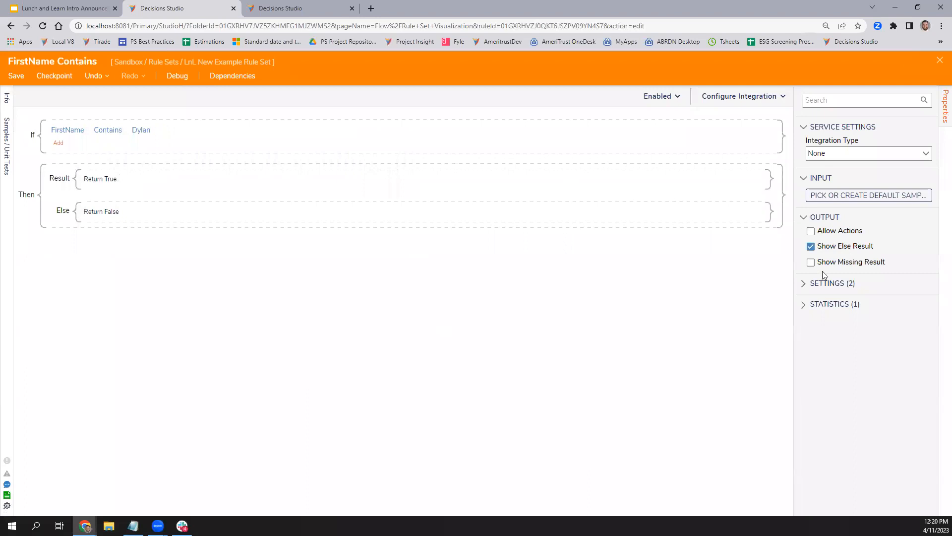
Save the FirstName Contains rule and expand its settings, keeping the rule enabled
{"action": "left_click", "coordinate": [16, 77]}
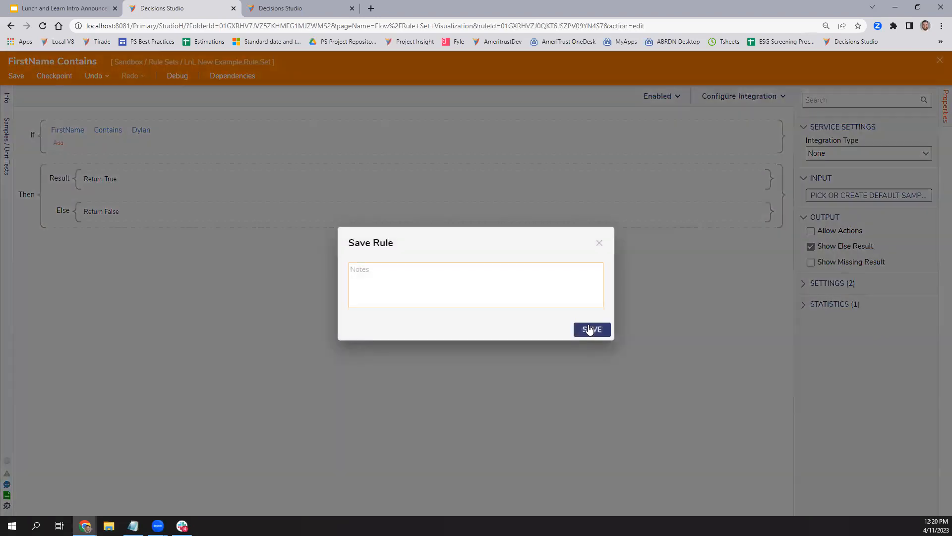
{"action": "left_click", "coordinate": [592, 328]}
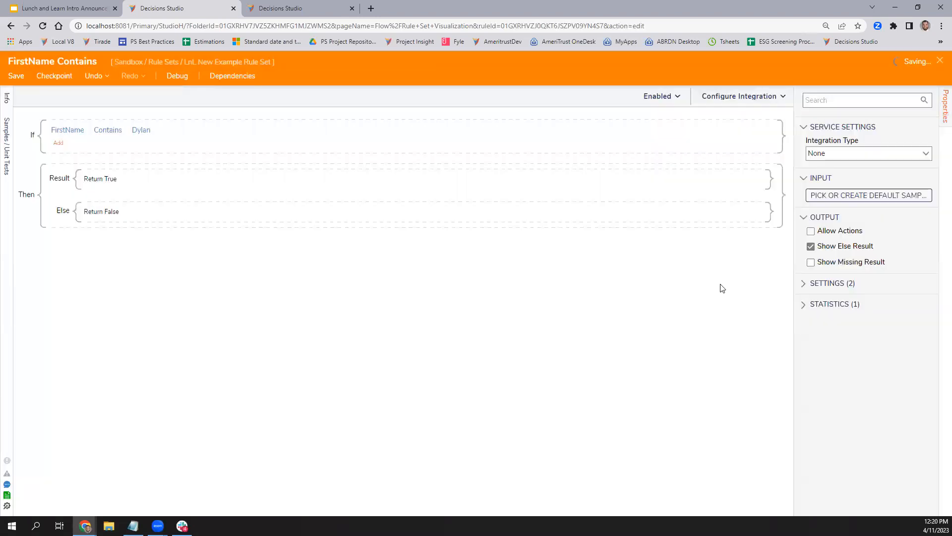
{"action": "left_click", "coordinate": [805, 287]}
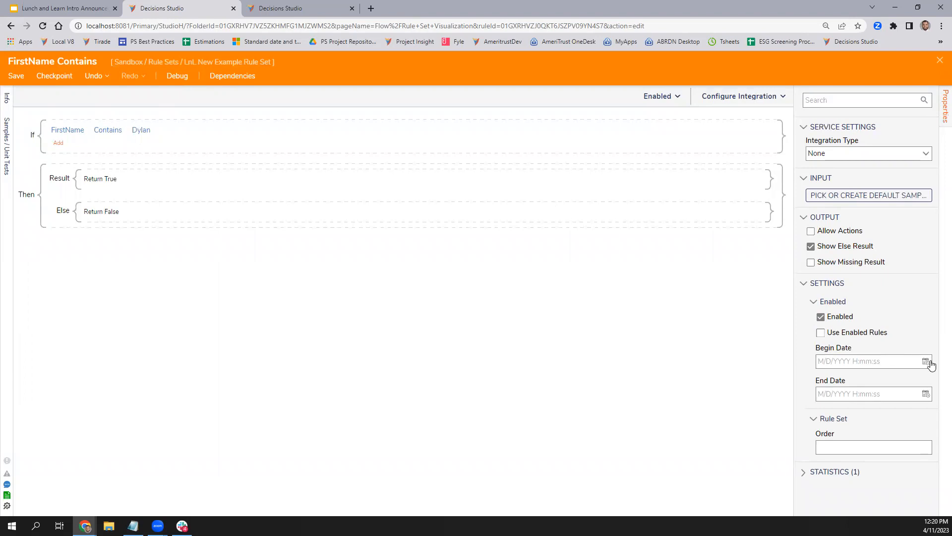
{"action": "left_click", "coordinate": [820, 317]}
{"action": "left_click", "coordinate": [838, 316]}
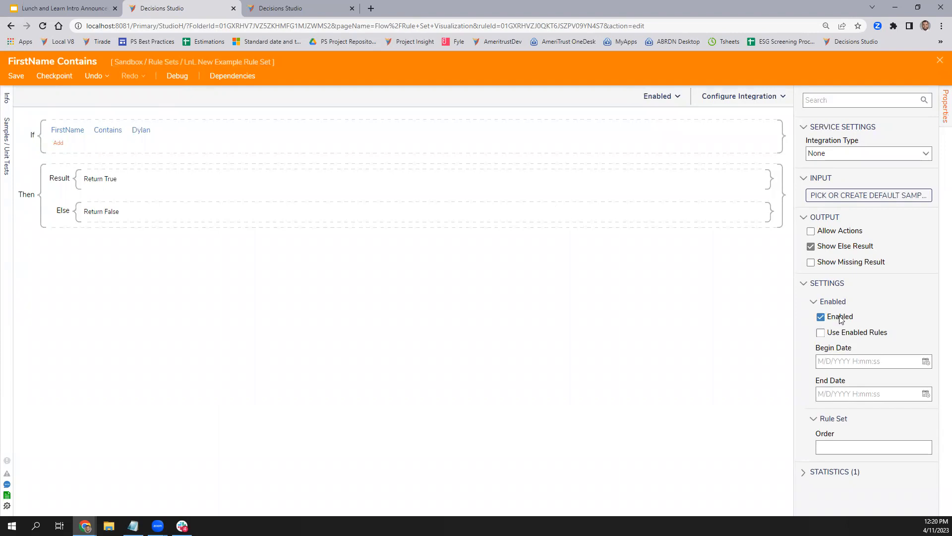
Set the rule's Begin Date to 4/10/2023 and End Date to 4/14/2023, and save and close the rule
{"action": "left_click", "coordinate": [926, 362]}
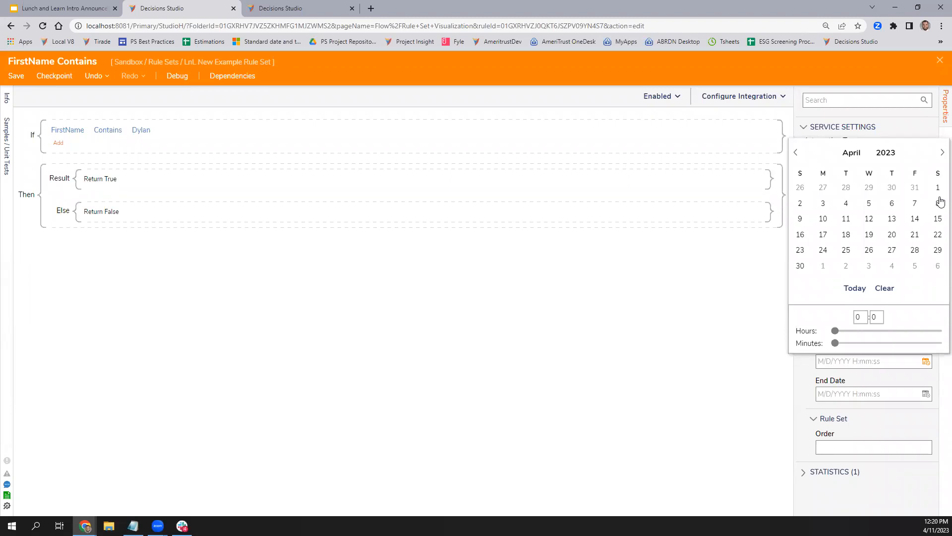
{"action": "left_click", "coordinate": [823, 218]}
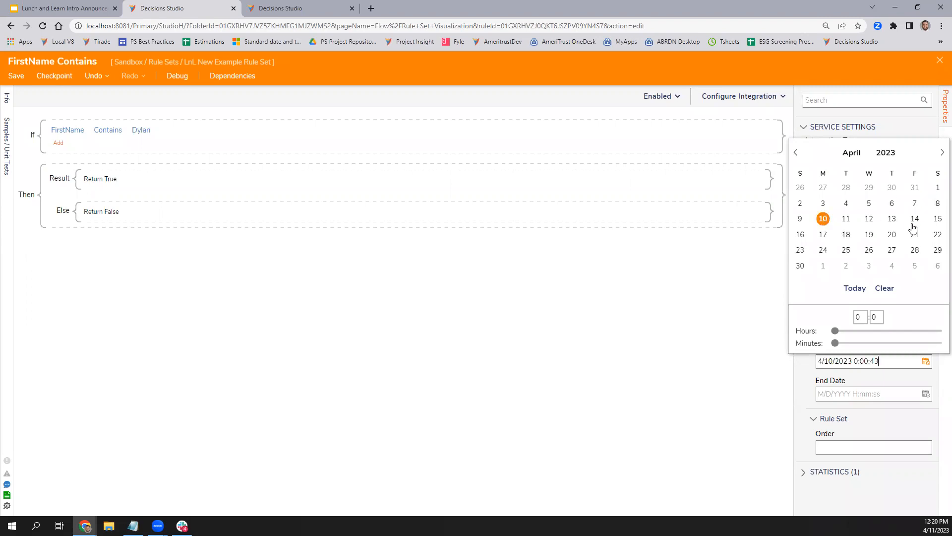
{"action": "left_click", "coordinate": [926, 393]}
{"action": "left_click", "coordinate": [915, 251]}
{"action": "left_click", "coordinate": [813, 399]}
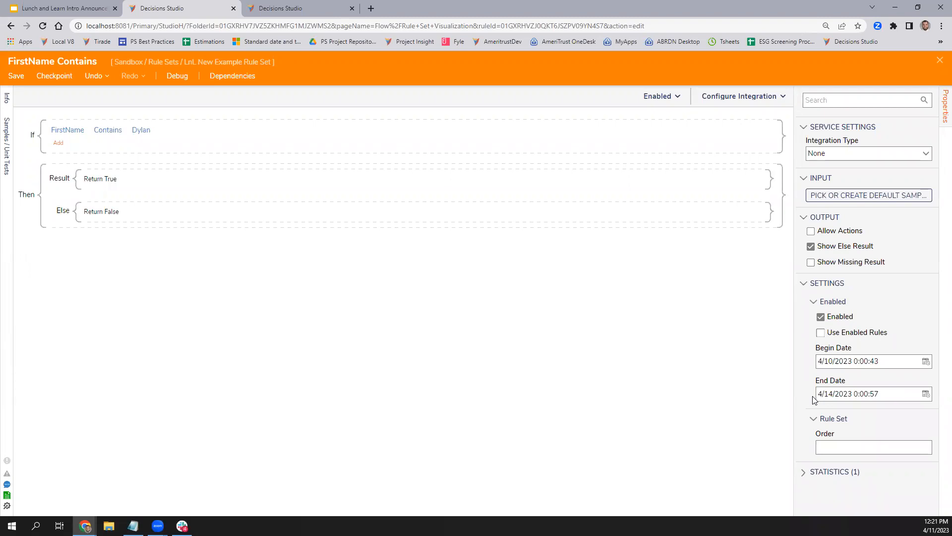
{"action": "key", "text": "ctrl+s"}
{"action": "left_click", "coordinate": [589, 330]}
{"action": "left_click", "coordinate": [939, 60]}
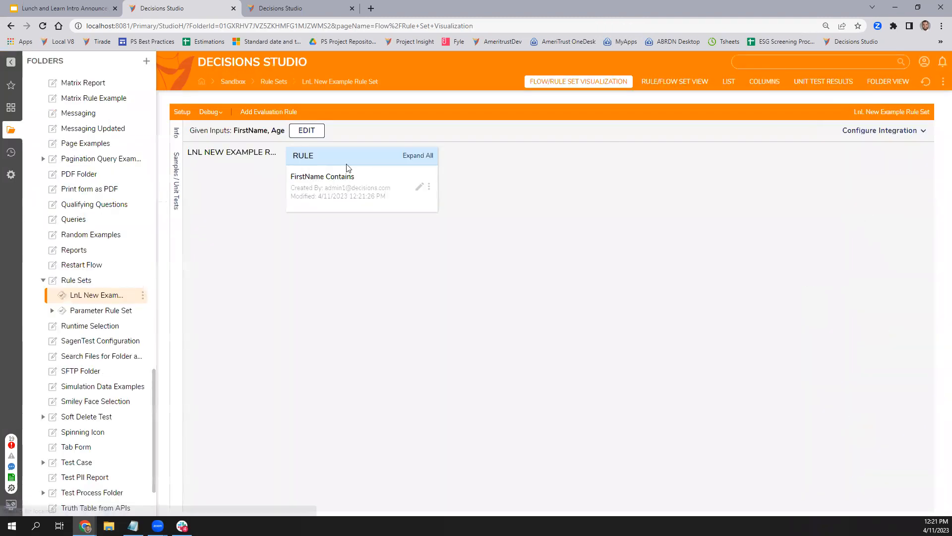
Create a flow named "Run Rule Set" in the Rule Sets folder
{"action": "left_click", "coordinate": [106, 280]}
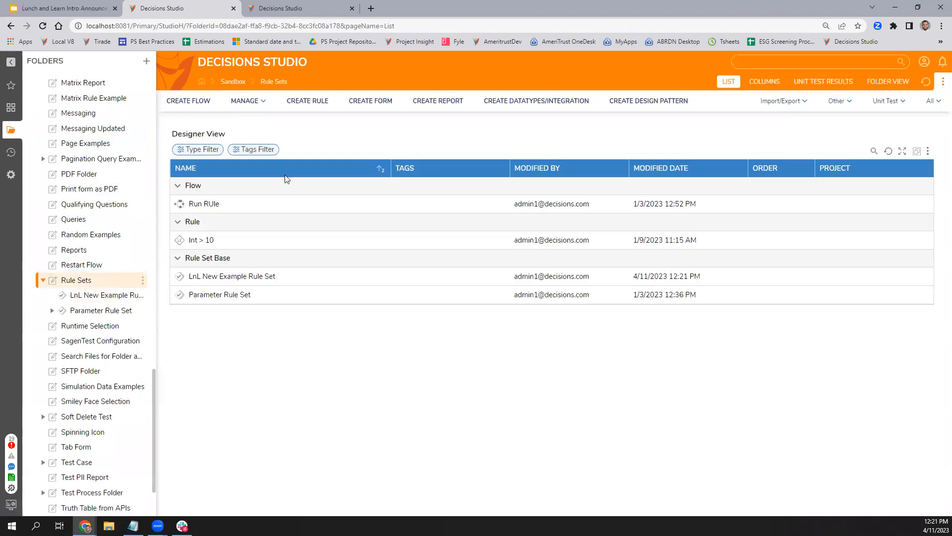
{"action": "left_click", "coordinate": [189, 101]}
{"action": "left_click", "coordinate": [412, 193]}
{"action": "type", "text": "Run Rule Set"}
{"action": "key", "text": "Return"}
Find the Run Rule Set step by searching for "Rule Set", add it to the flow and connect it to the start step
{"action": "left_click", "coordinate": [76, 98]}
{"action": "type", "text": "R"}
{"action": "type", "text": "leSet"}
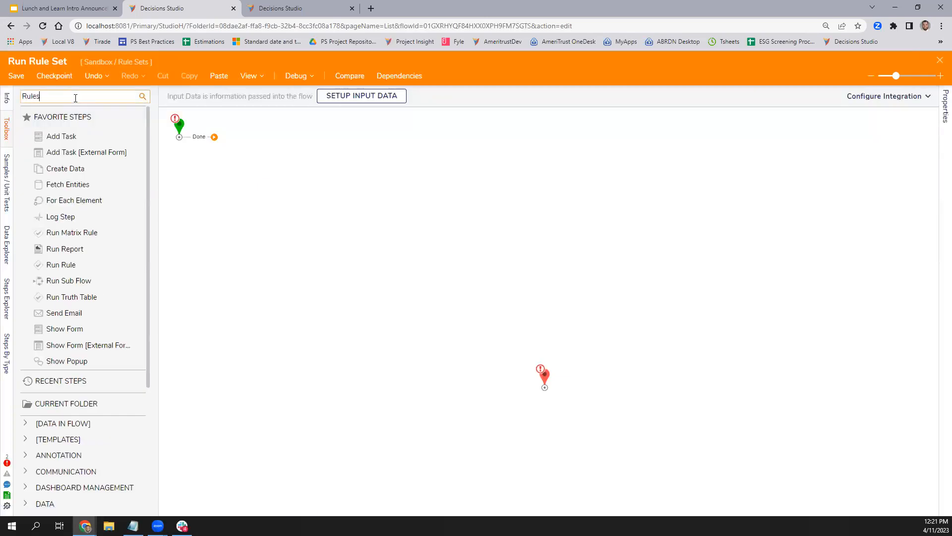
{"action": "double_click", "coordinate": [79, 97]}
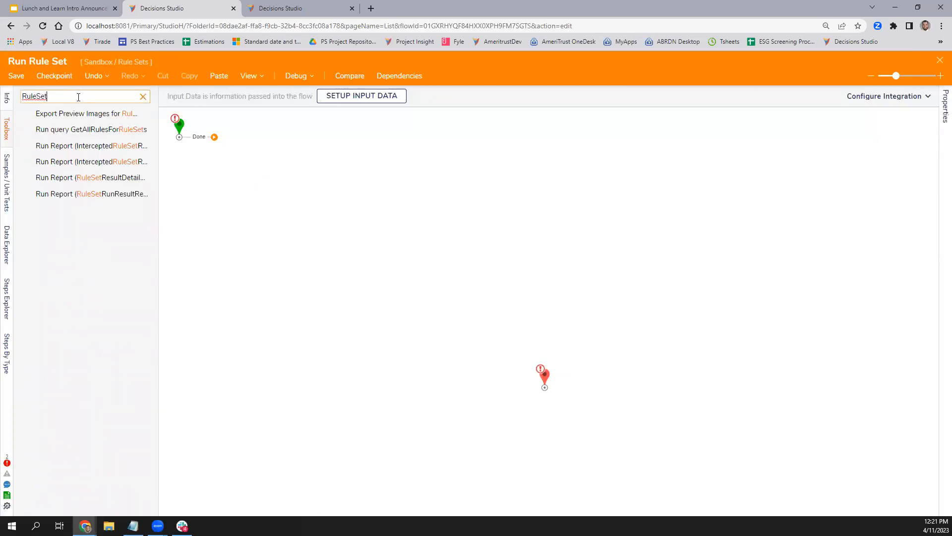
{"action": "type", "text": "Rule Set"}
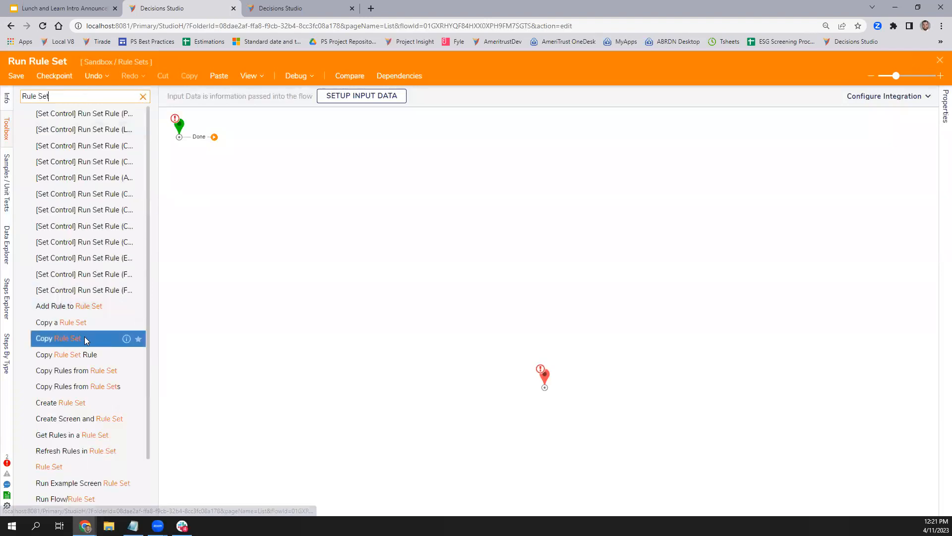
{"action": "scroll", "coordinate": [84, 336], "scroll_direction": "down", "scroll_amount": 1}
{"action": "left_click_drag", "start_coordinate": [79, 455], "coordinate": [238, 255]}
{"action": "left_click_drag", "start_coordinate": [214, 137], "coordinate": [228, 257]}
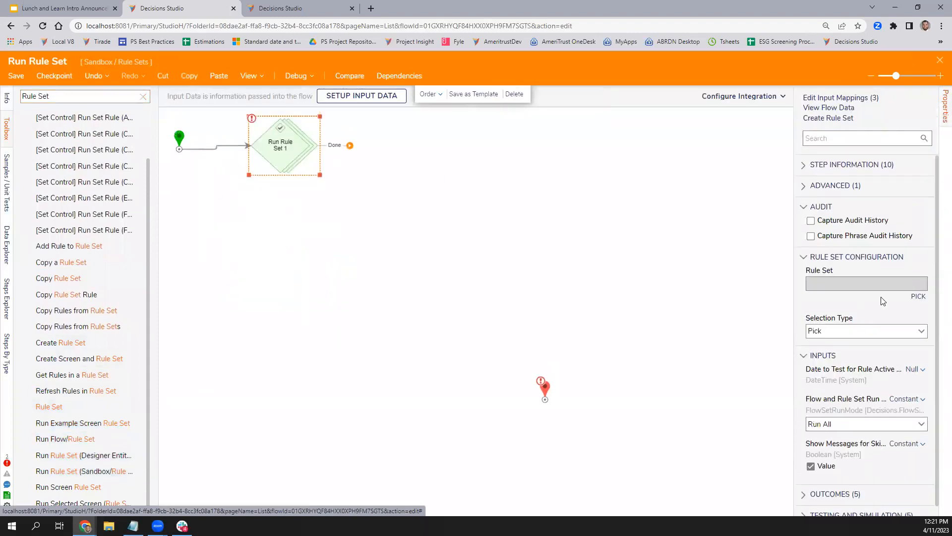
Pick LnL New Example Rule Set as the step's rule set and connect its Done path to the end step
{"action": "left_click", "coordinate": [918, 296]}
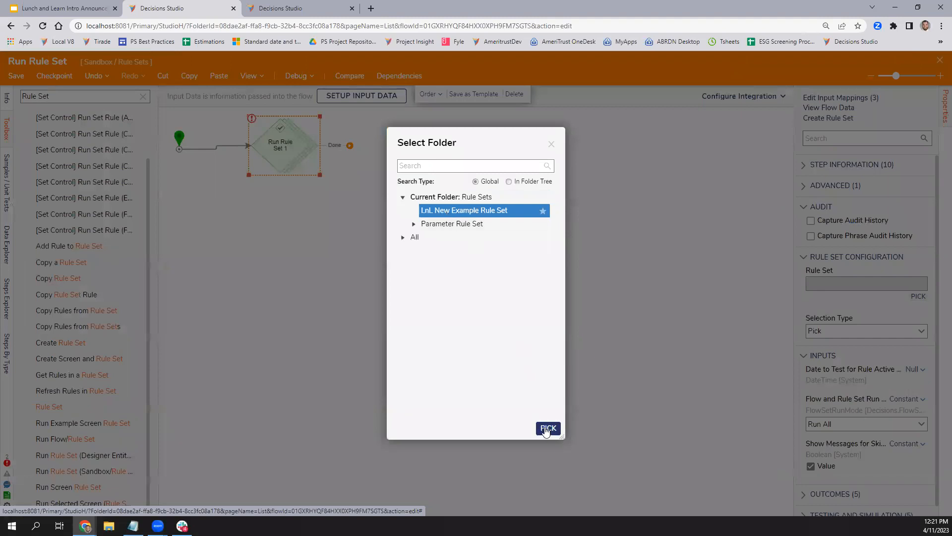
{"action": "left_click", "coordinate": [546, 429]}
{"action": "left_click_drag", "start_coordinate": [347, 146], "coordinate": [550, 412]}
Set the rule set step's Age input to the constant 25 and its First Name input to a constant first name
{"action": "left_click", "coordinate": [864, 405]}
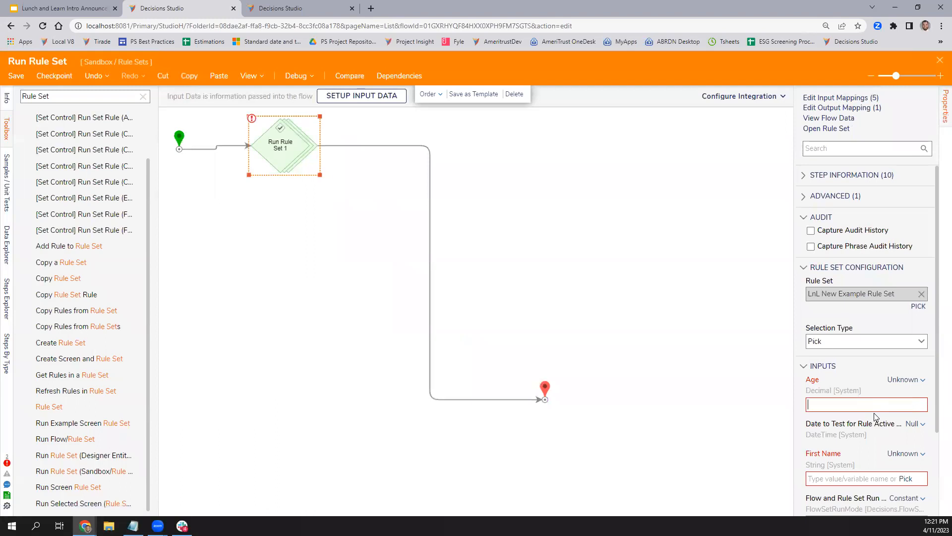
{"action": "type", "text": "25"}
{"action": "left_click", "coordinate": [884, 418]}
{"action": "left_click", "coordinate": [856, 474]}
{"action": "type", "text": "Dylanb"}
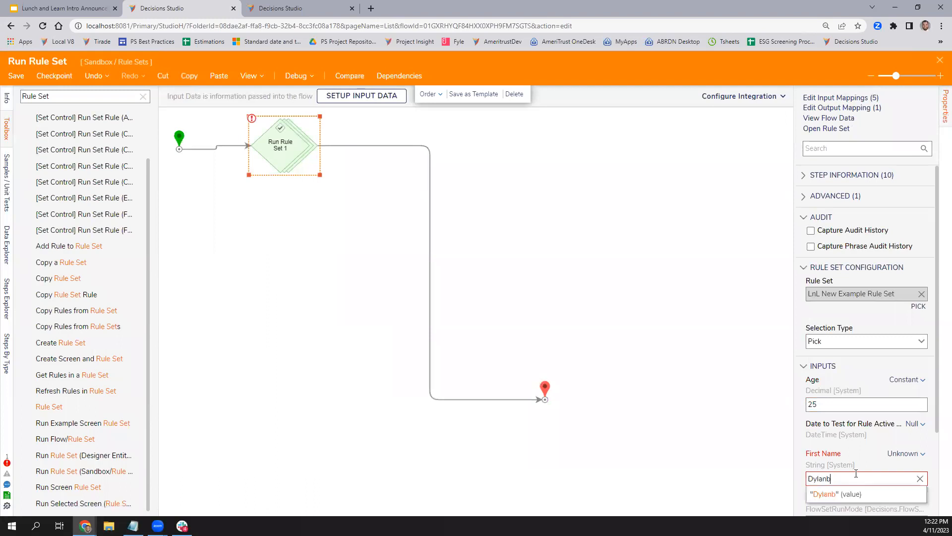
{"action": "left_click", "coordinate": [843, 493]}
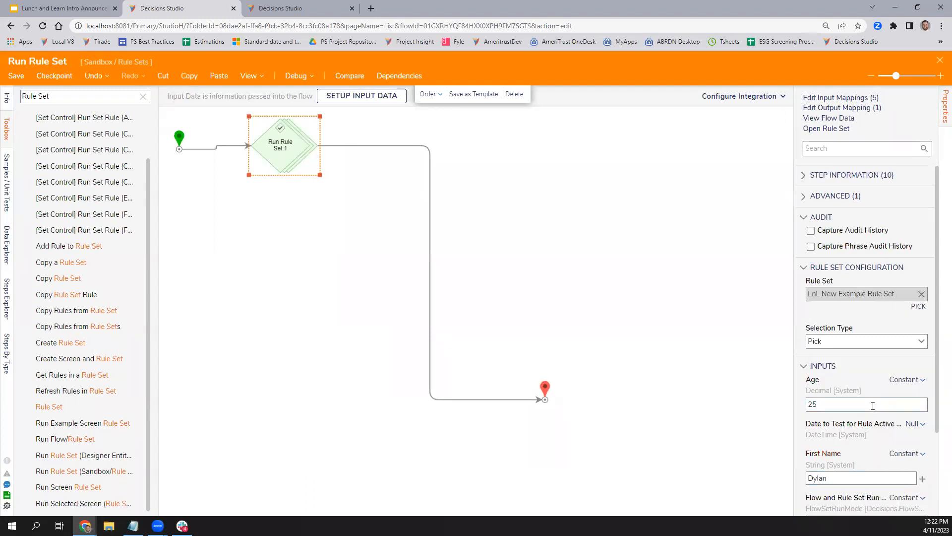
Widen the step's properties area, move the Run Rule Set 1 step slightly down, and save the flow
{"action": "scroll", "coordinate": [872, 404], "scroll_direction": "down", "scroll_amount": 2}
{"action": "left_click_drag", "start_coordinate": [792, 330], "coordinate": [653, 326]}
{"action": "left_click_drag", "start_coordinate": [278, 148], "coordinate": [277, 182]}
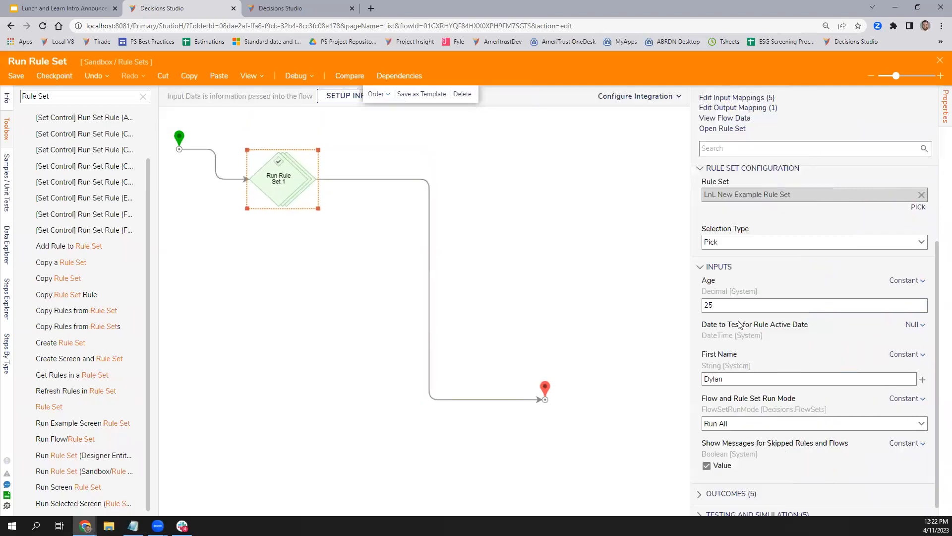
{"action": "left_click", "coordinate": [16, 76]}
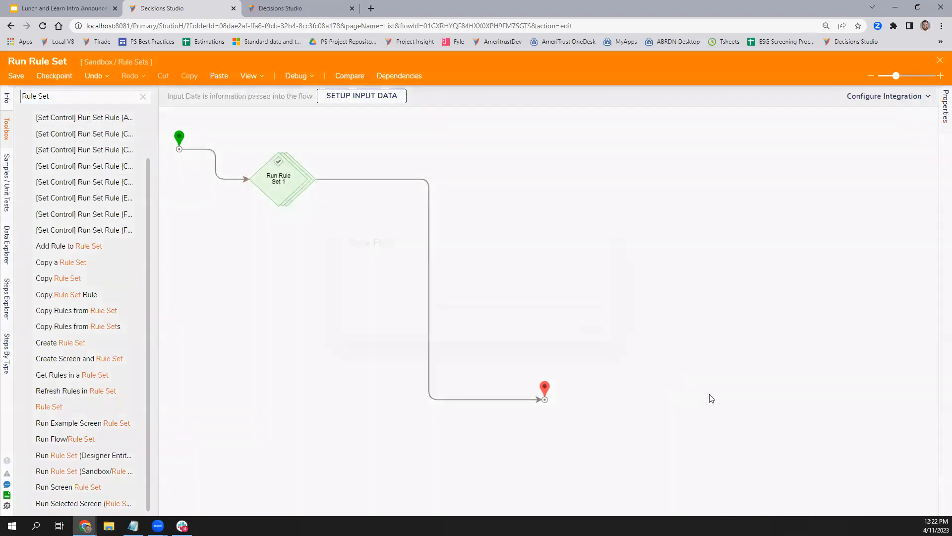
{"action": "left_click", "coordinate": [591, 329]}
Move Run Rule Set 1 nearer the flow's middle and map its Date to Test for Rule Active Date to Current Date Time
{"action": "left_click_drag", "start_coordinate": [279, 182], "coordinate": [346, 223]}
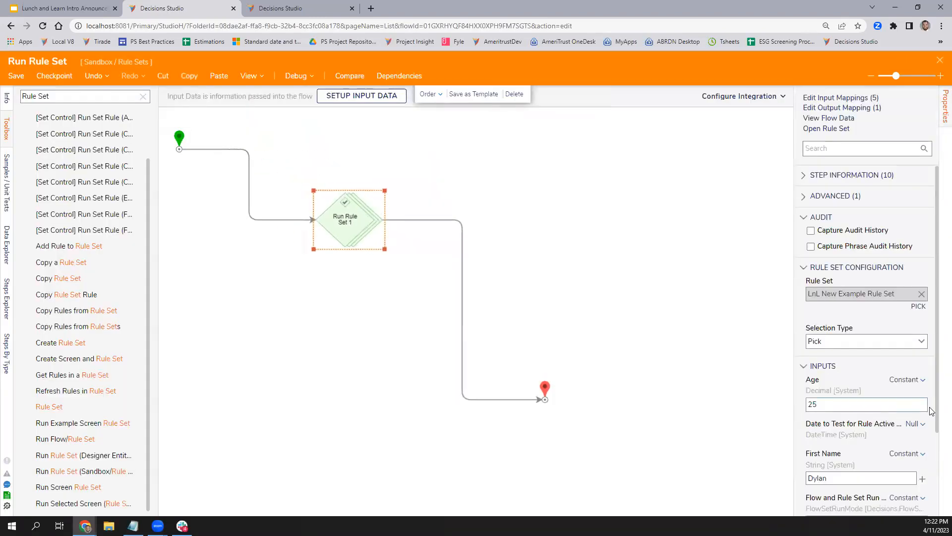
{"action": "left_click", "coordinate": [917, 316]}
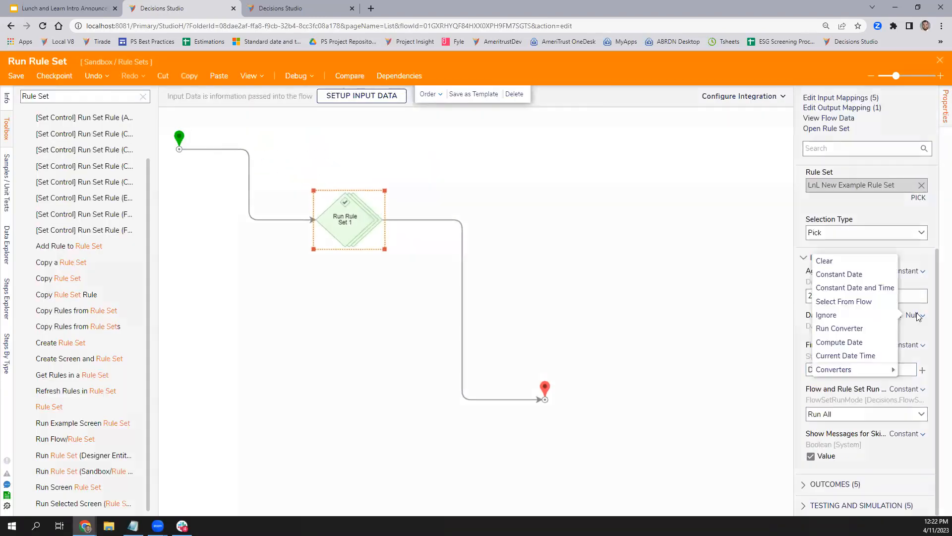
{"action": "left_click", "coordinate": [872, 353]}
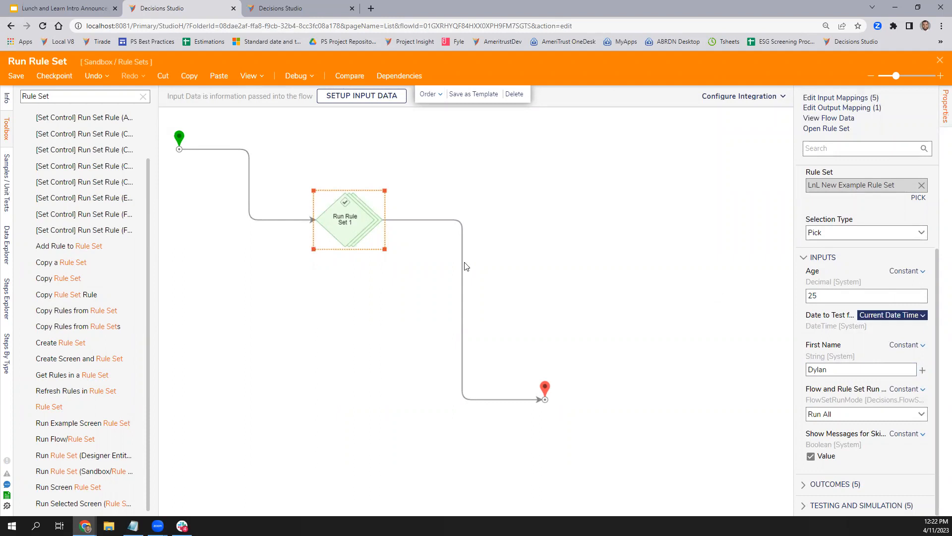
Debug the flow, inspect the evaluation of the FirstName Contains rule, and close the debugger
{"action": "left_click", "coordinate": [300, 76]}
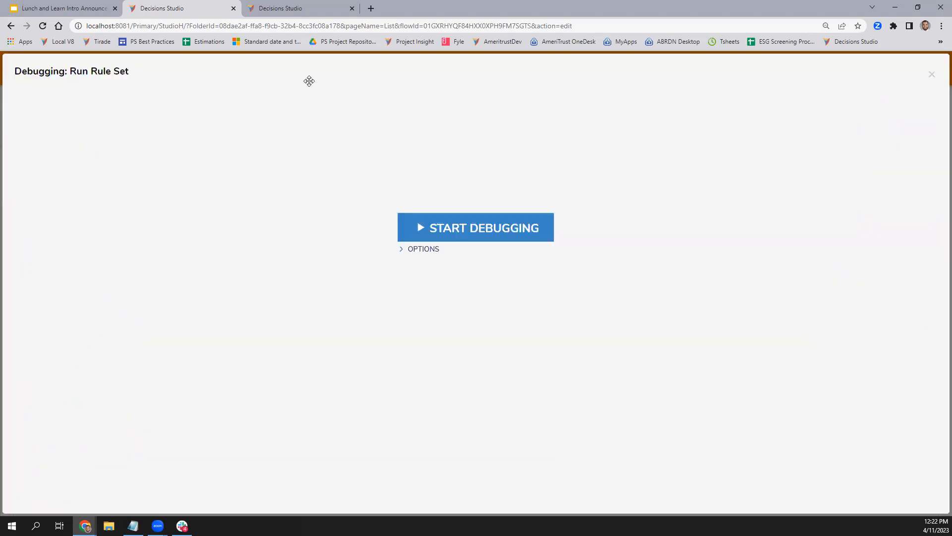
{"action": "left_click", "coordinate": [435, 229]}
{"action": "left_click", "coordinate": [113, 161]}
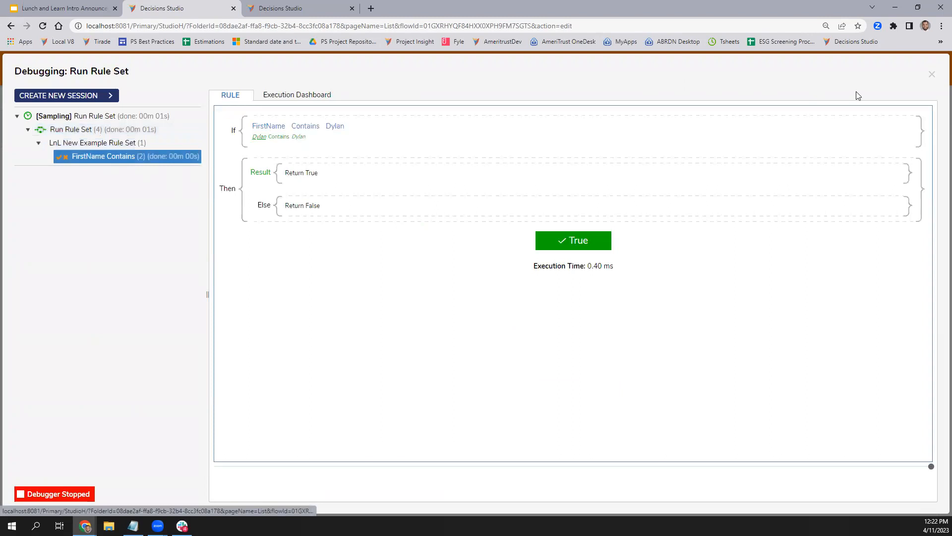
{"action": "left_click", "coordinate": [932, 75]}
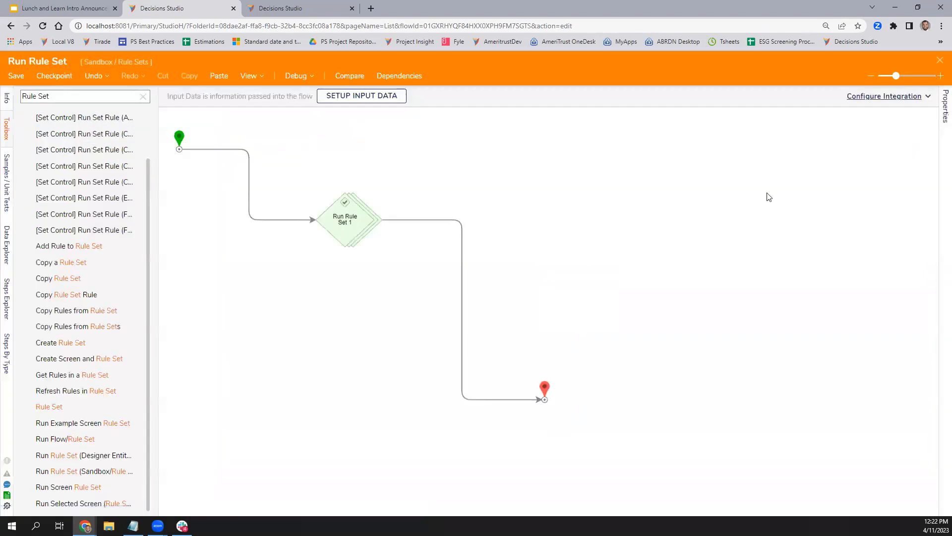
Change Run Rule Set 1's Date to Test for Rule Active Date to the constant date April 3, 2023
{"action": "left_click", "coordinate": [337, 234]}
{"action": "scroll", "coordinate": [888, 423], "scroll_direction": "down", "scroll_amount": 1}
{"action": "left_click", "coordinate": [891, 375]}
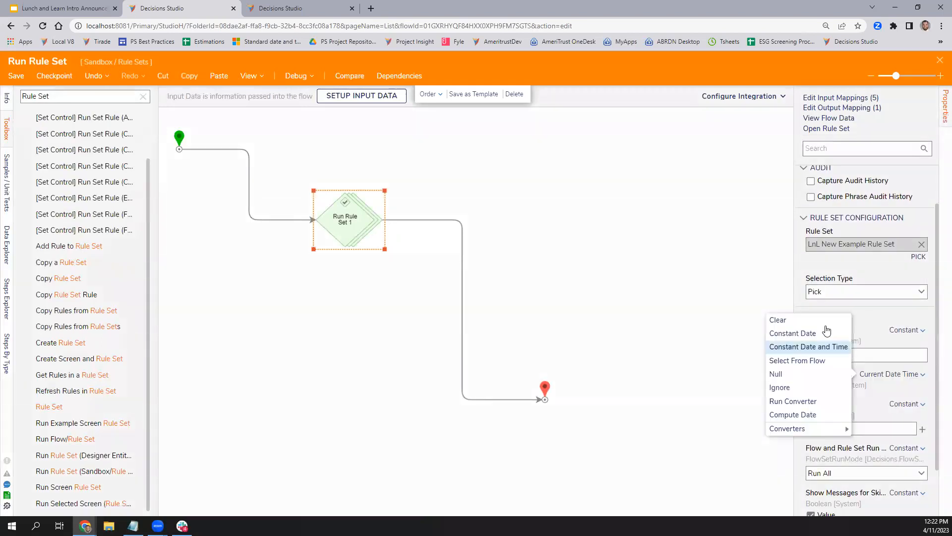
{"action": "left_click", "coordinate": [804, 334]}
{"action": "left_click", "coordinate": [921, 400]}
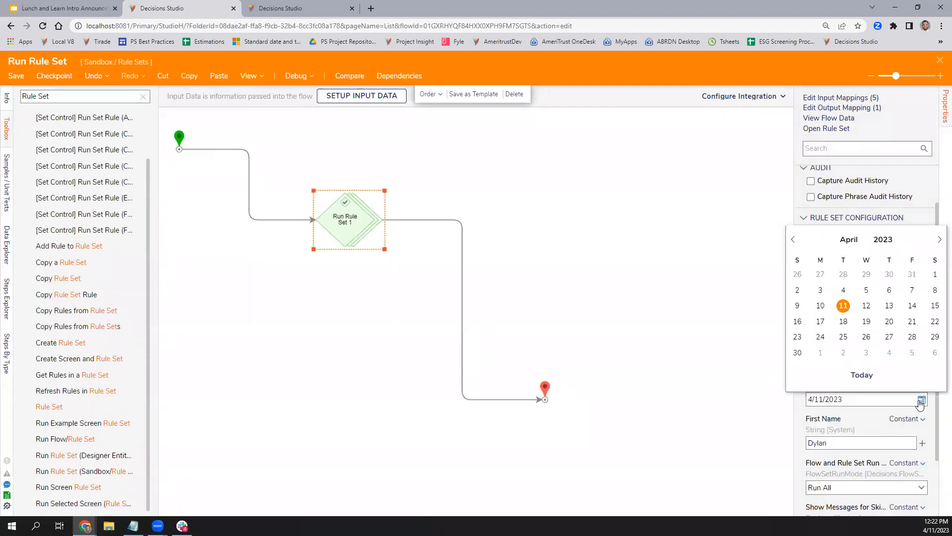
{"action": "left_click", "coordinate": [820, 289]}
{"action": "left_click", "coordinate": [623, 275]}
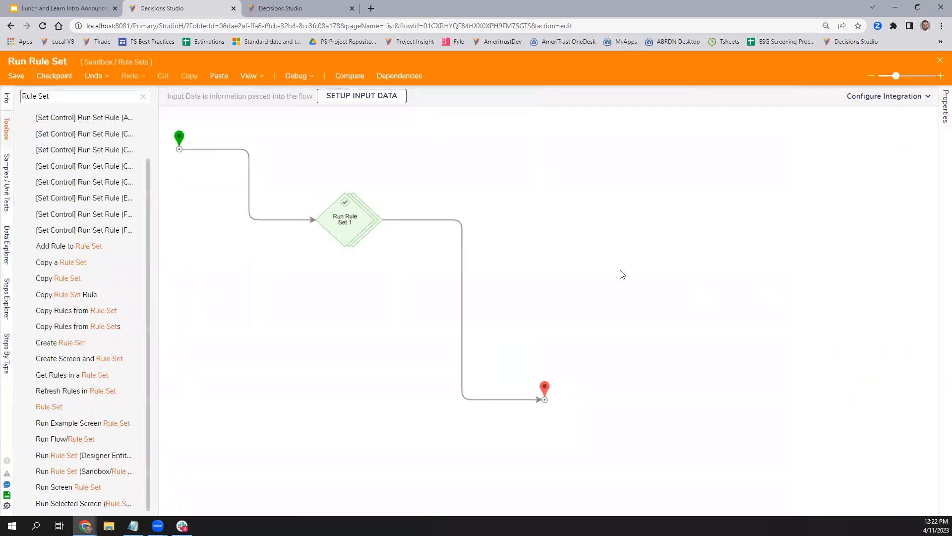
Debug the flow with the changed test date and show the Run Rule Set flow in the debug session
{"action": "left_click", "coordinate": [296, 76]}
{"action": "left_click", "coordinate": [455, 227]}
{"action": "left_click", "coordinate": [89, 142]}
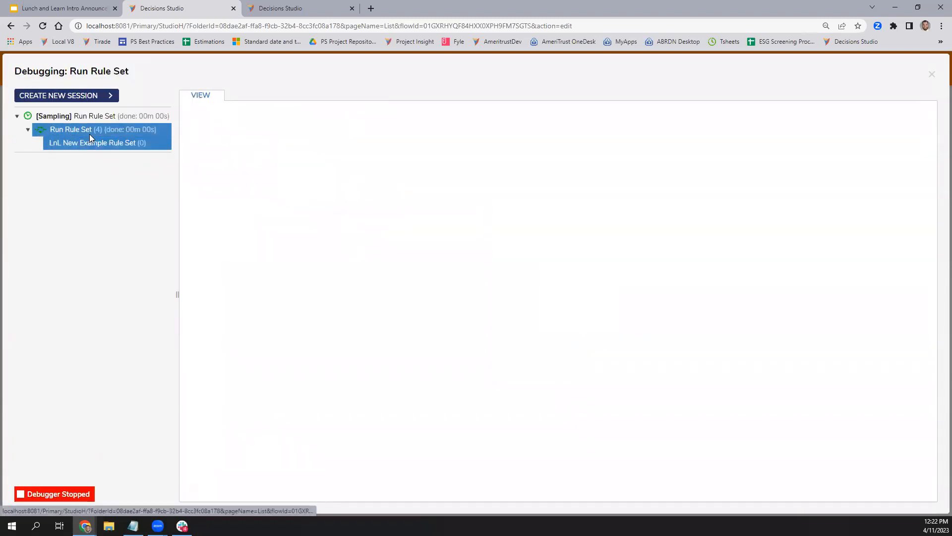
{"action": "left_click", "coordinate": [90, 134]}
Examine the output data of Run Rule Set 1's execution in an enlarged window, and close the debugger
{"action": "left_click", "coordinate": [385, 201]}
{"action": "mouse_move", "coordinate": [466, 223]}
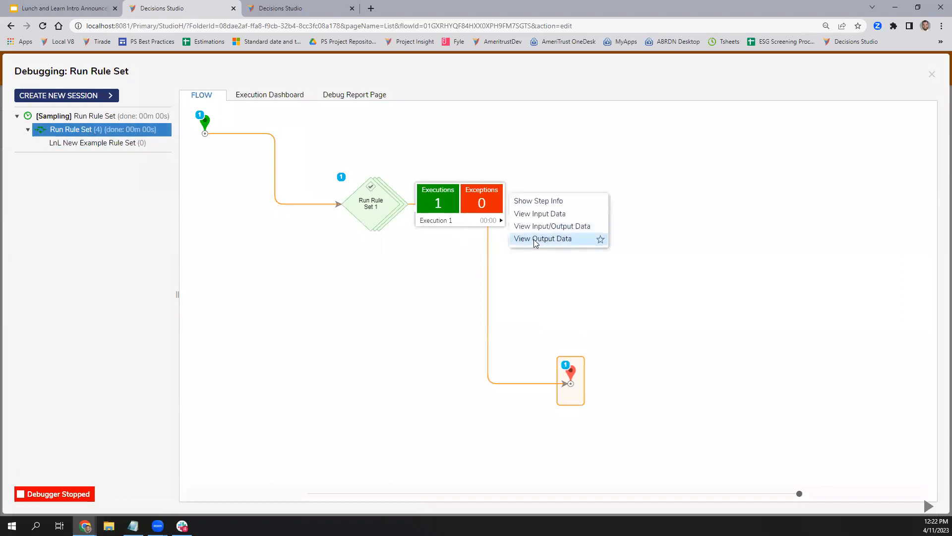
{"action": "left_click", "coordinate": [535, 242]}
{"action": "left_click_drag", "start_coordinate": [446, 193], "coordinate": [358, 103]}
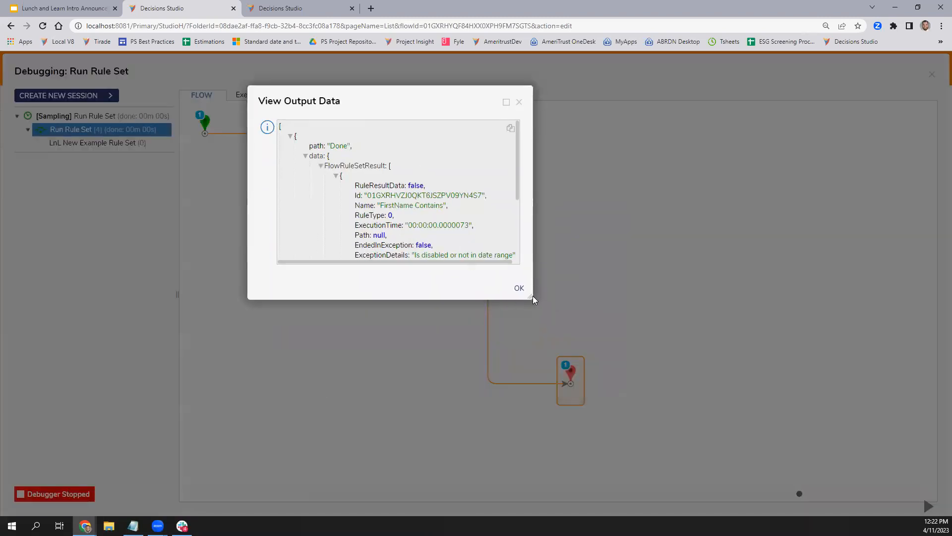
{"action": "left_click_drag", "start_coordinate": [534, 299], "coordinate": [837, 417]}
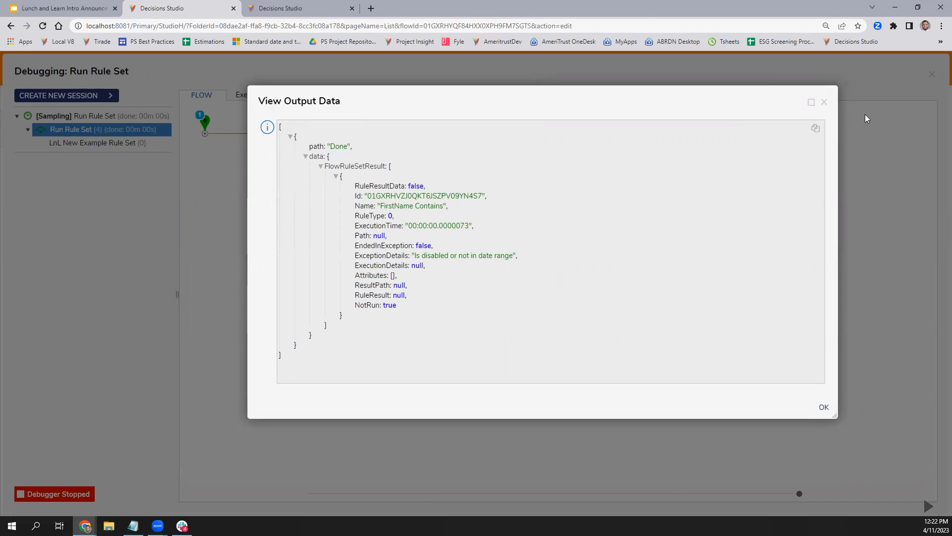
{"action": "left_click", "coordinate": [829, 103]}
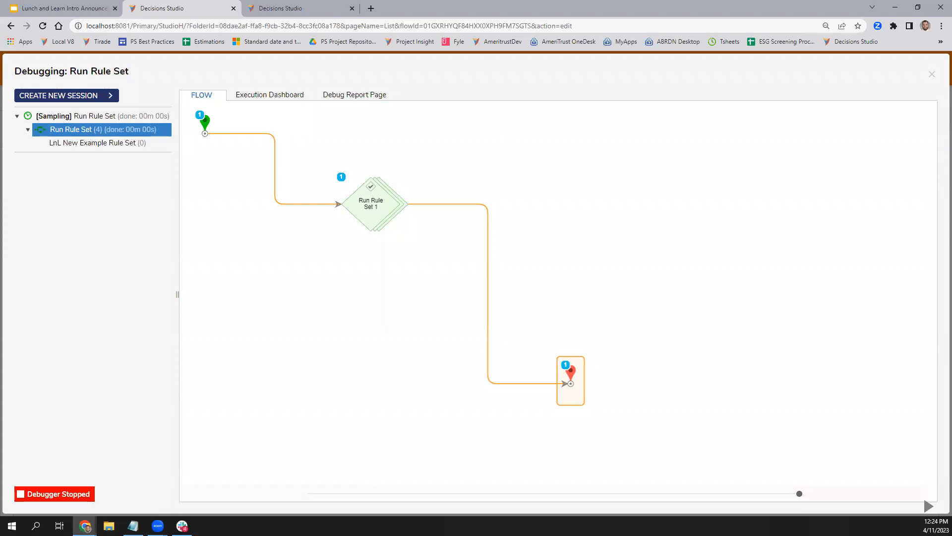
{"action": "left_click", "coordinate": [932, 76]}
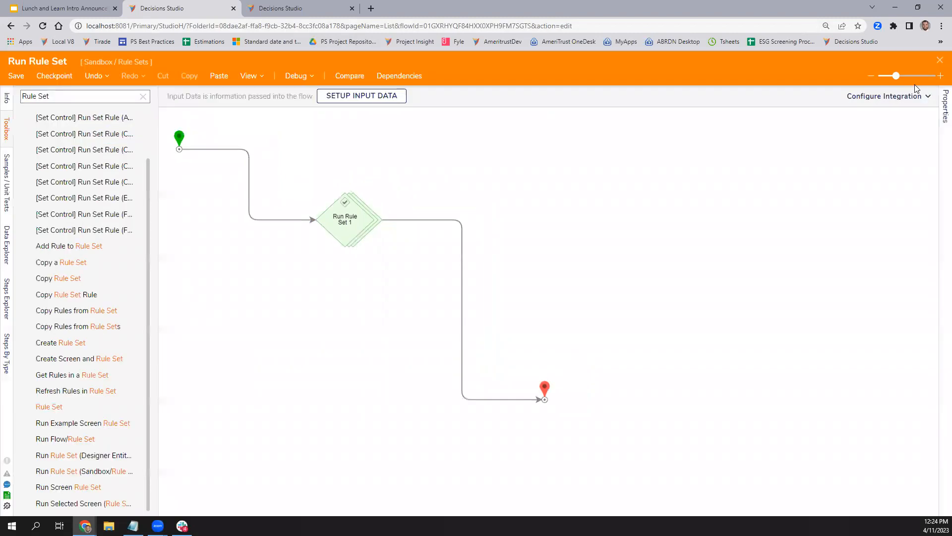